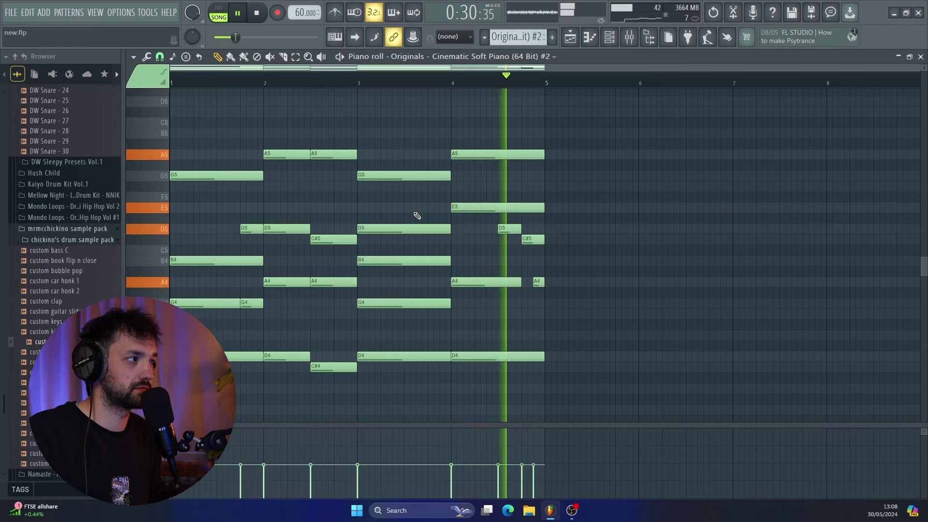
# - Stop playback, play the playlist from bar 5, and examine the Drone pattern's notes in the piano roll before returning to the playlist
pyautogui.press('space')
pyautogui.press('F5')
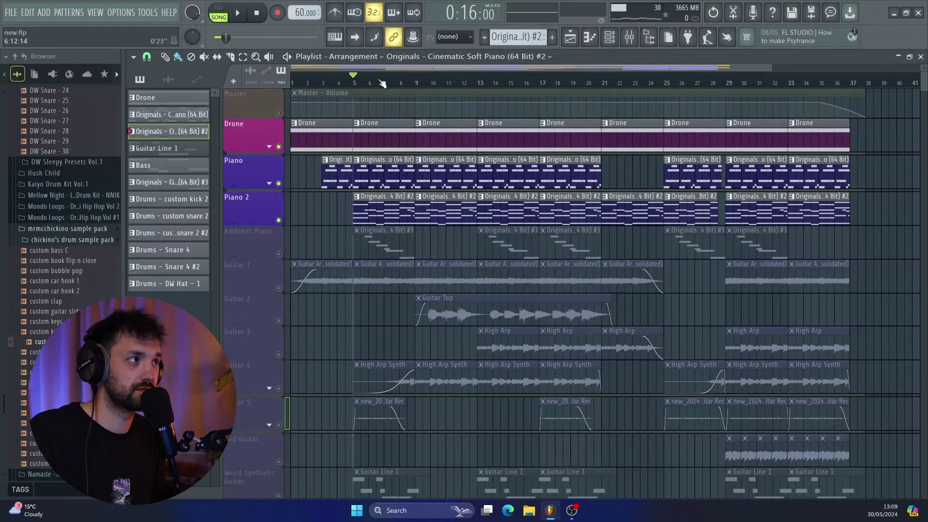
pyautogui.press('space')
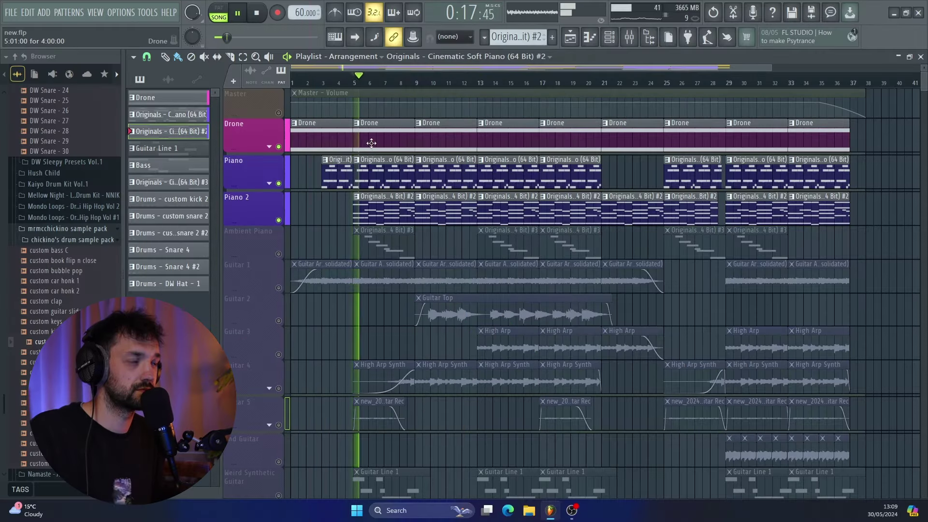
pyautogui.doubleClick(371, 143)
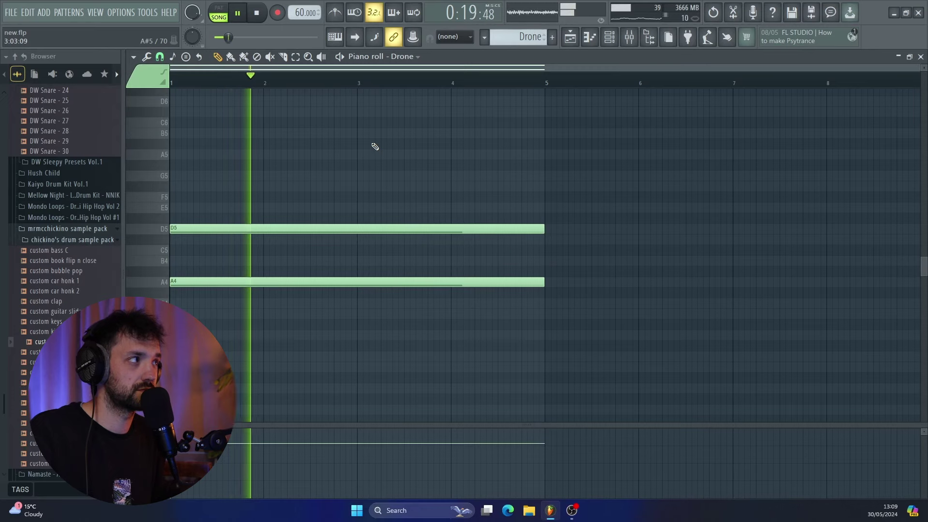
pyautogui.click(572, 45)
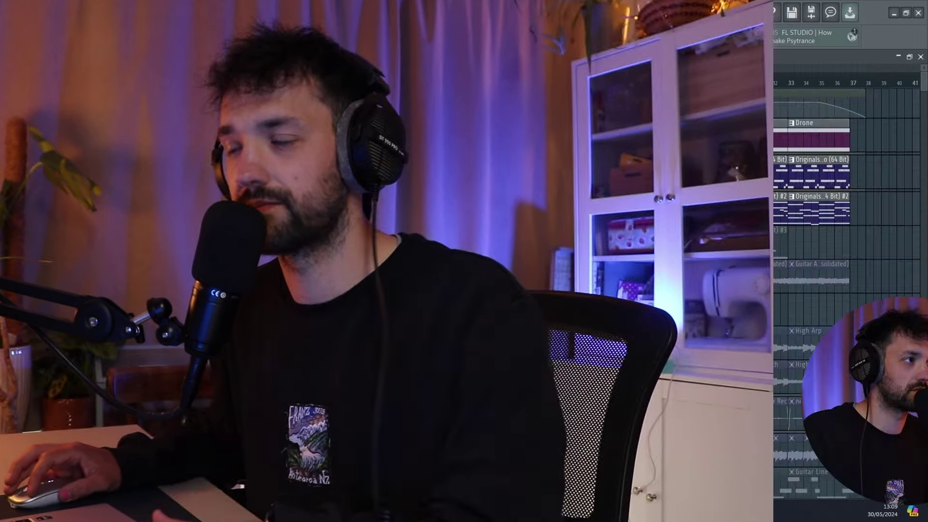
# - Play the arrangement while examining the Ambient Piano pattern's notes in the piano roll, then return to the playlist
pyautogui.press('space')
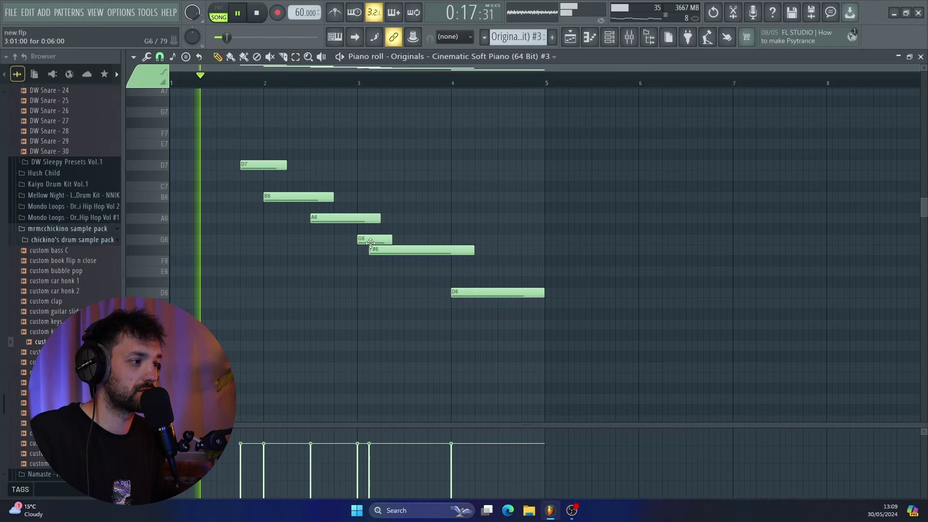
pyautogui.scroll(3, 372, 245)
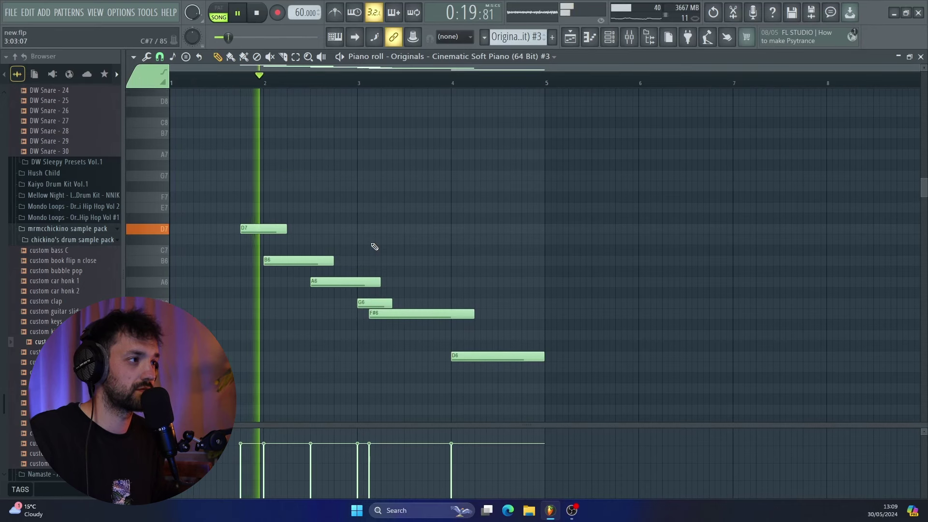
pyautogui.scroll(-3, 373, 245)
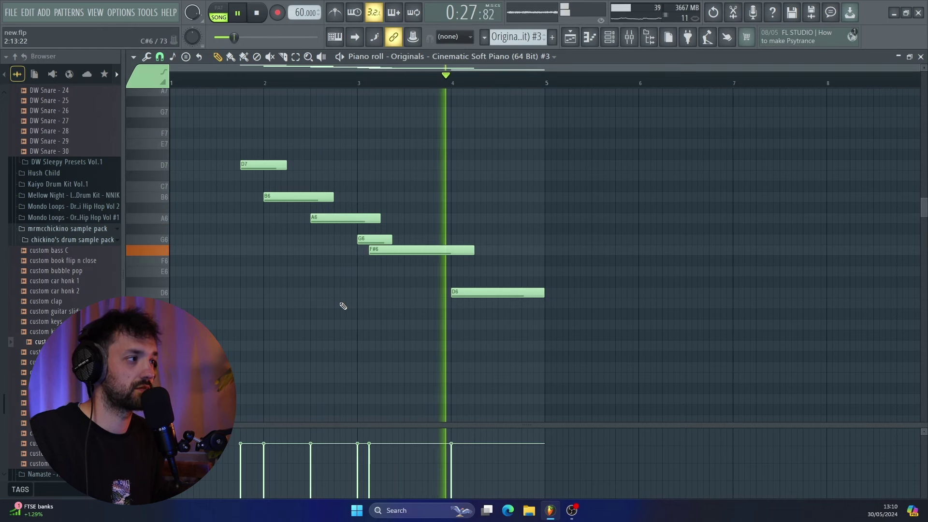
pyautogui.click(570, 43)
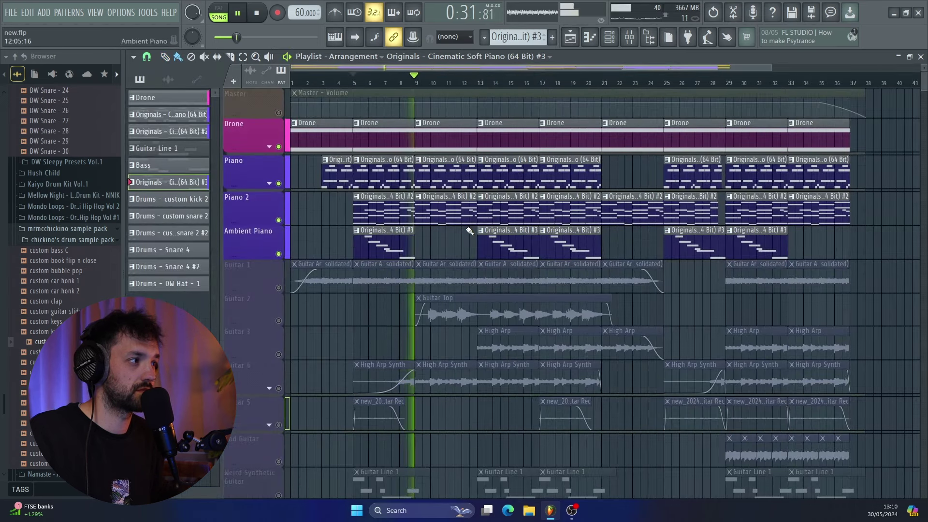
# - Stop playback and unmute the Guitar 1 and Master playlist tracks
pyautogui.press('space')
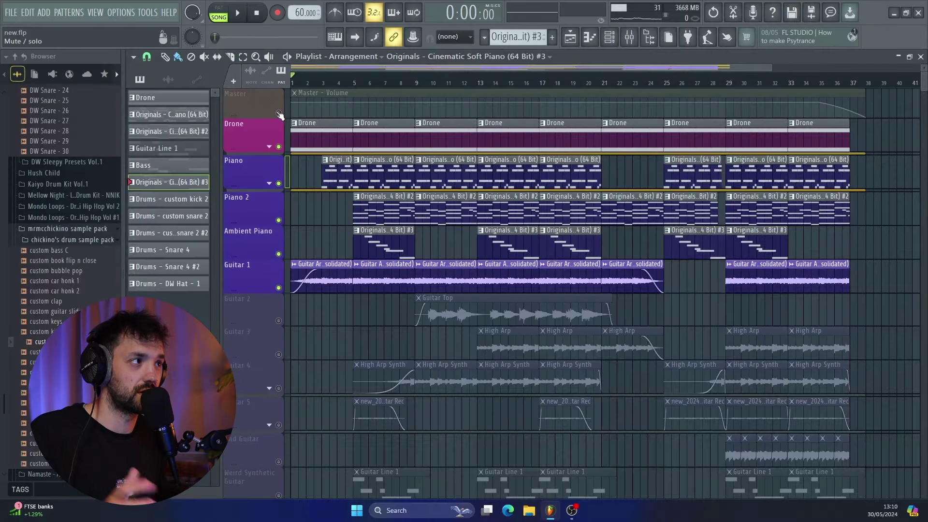
pyautogui.click(279, 114)
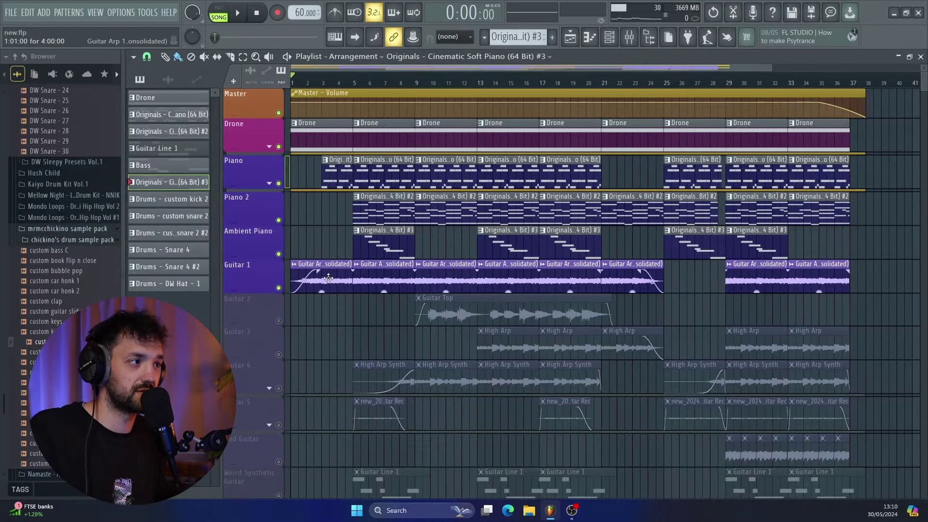
# - Solo the Guitar 1 track and listen to its Guitar Arp 1 clips, then stop playback
pyautogui.rightClick(280, 272)
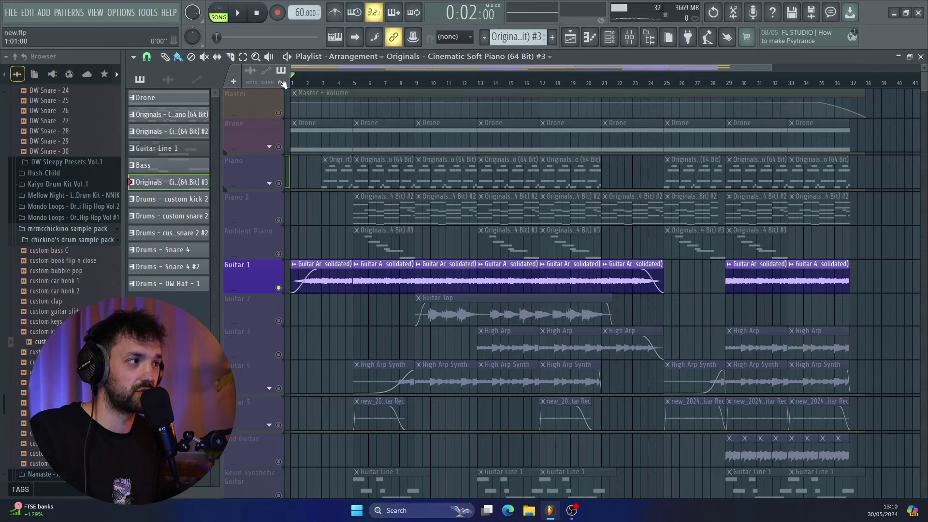
pyautogui.press('space')
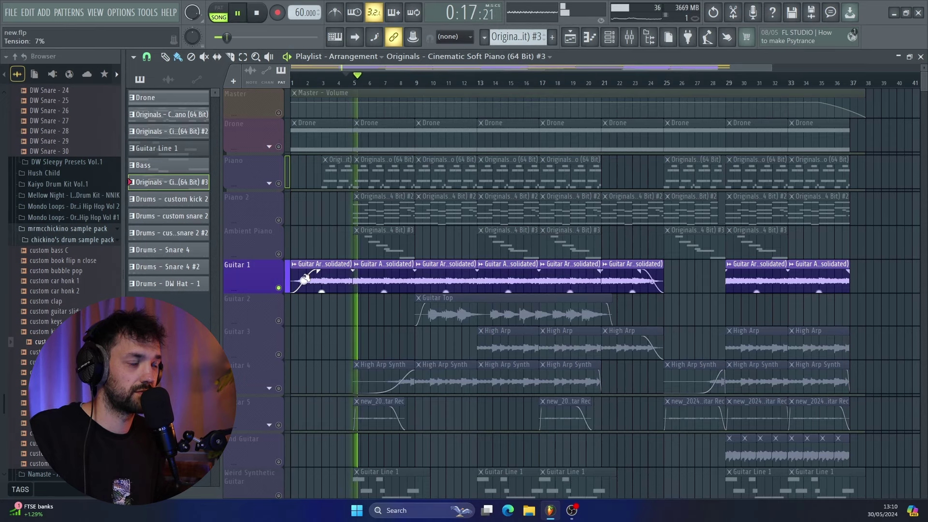
pyautogui.scroll(2, 364, 296)
pyautogui.scroll(2, 364, 296)
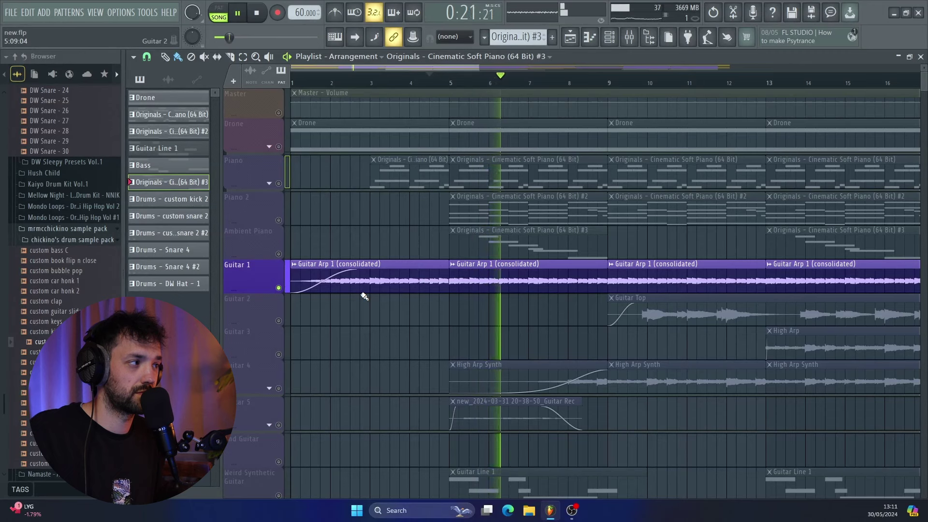
pyautogui.press('space')
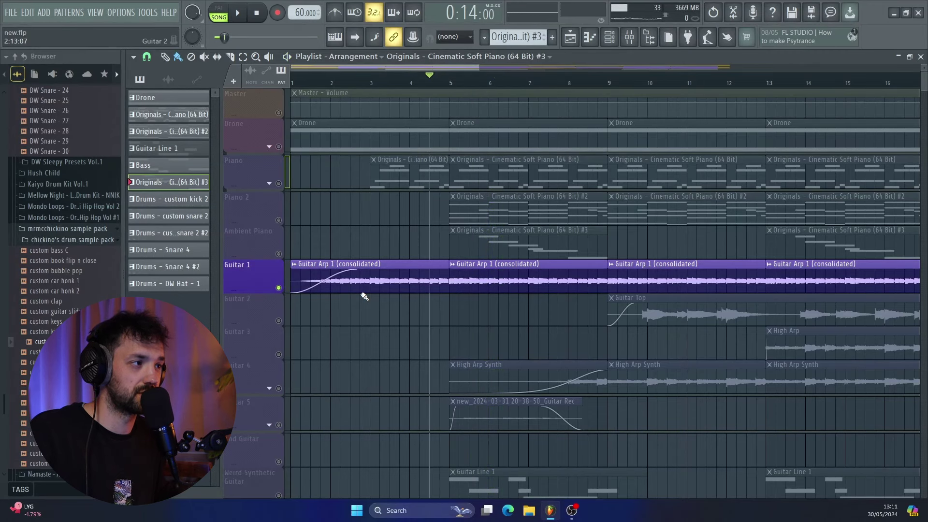
# - Turn the Master, Drone and three piano tracks back on and listen to them together with Guitar 1
pyautogui.moveTo(273, 253); pyautogui.dragTo(270, 70)
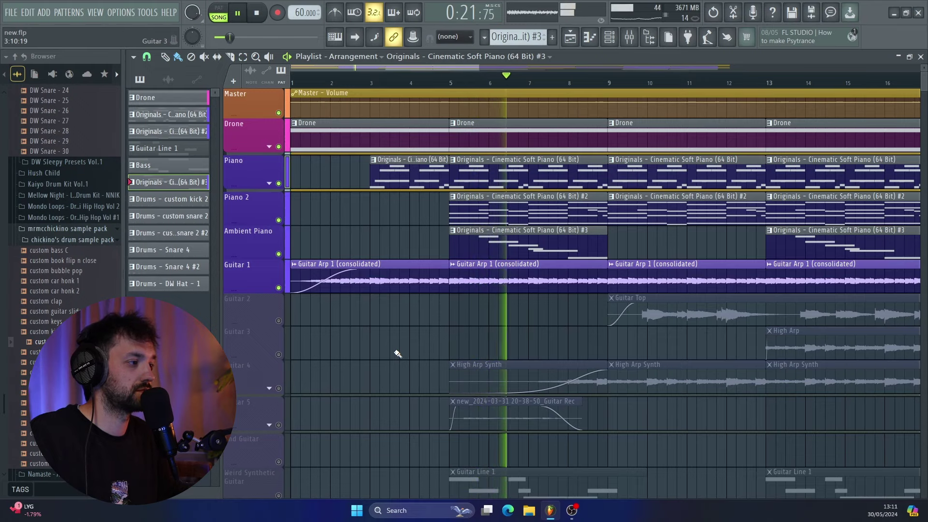
pyautogui.scroll(-2, 397, 355)
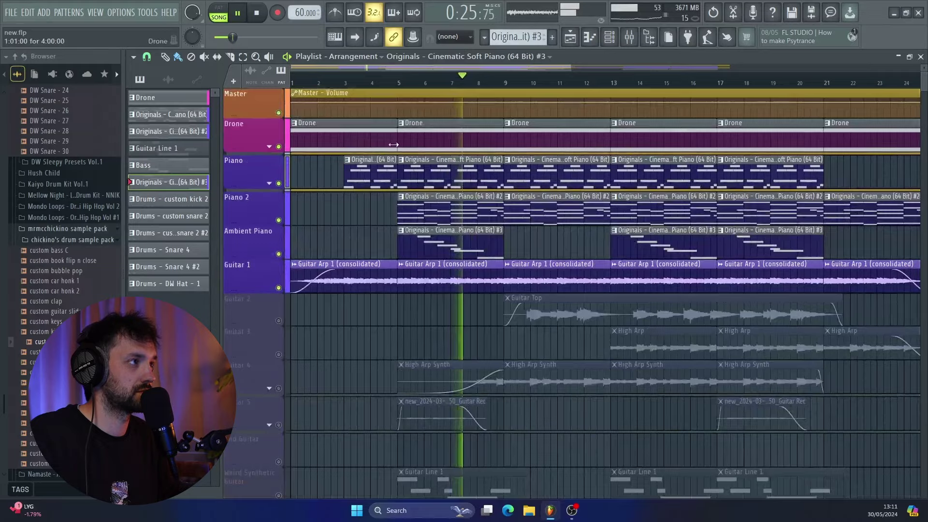
pyautogui.moveTo(398, 68); pyautogui.dragTo(383, 104)
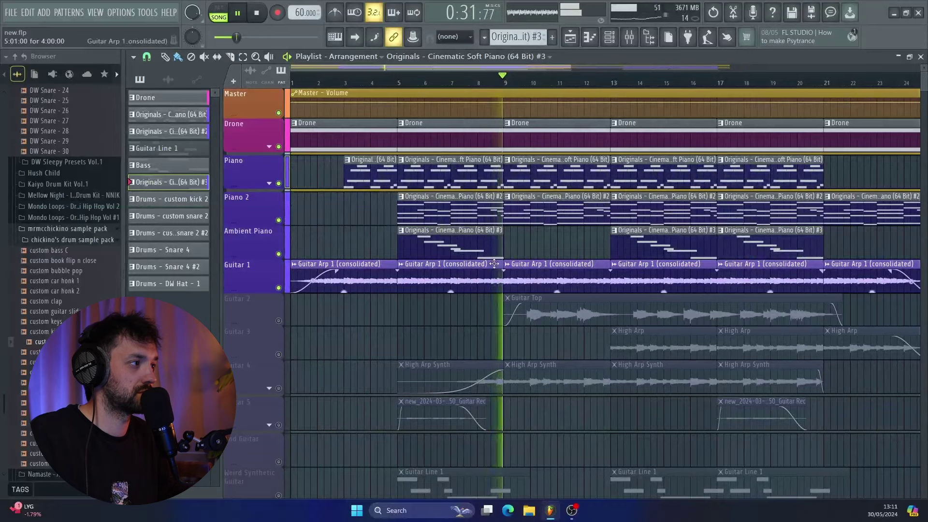
# - Stop playback, unmute the Guitar 4 track, and solo it to listen to the High Arp Synth clips
pyautogui.press('space')
pyautogui.click(278, 388)
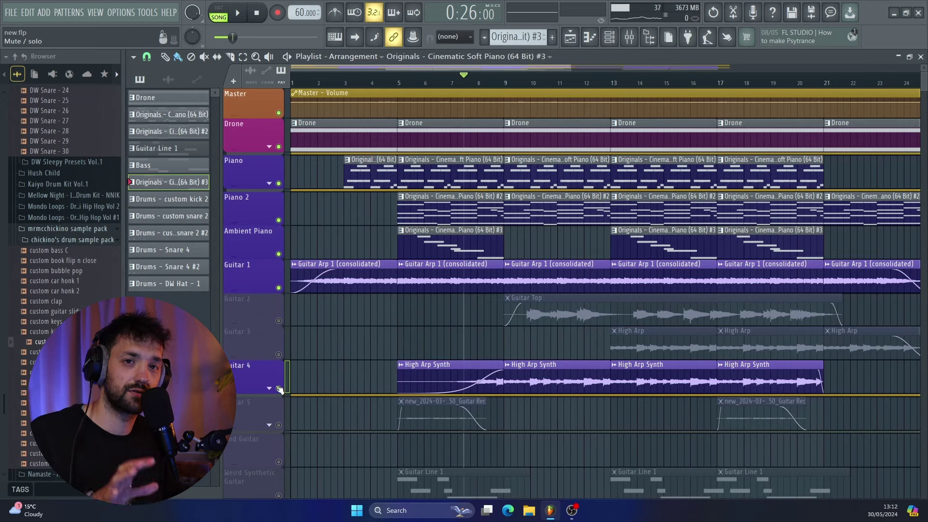
pyautogui.rightClick(285, 391)
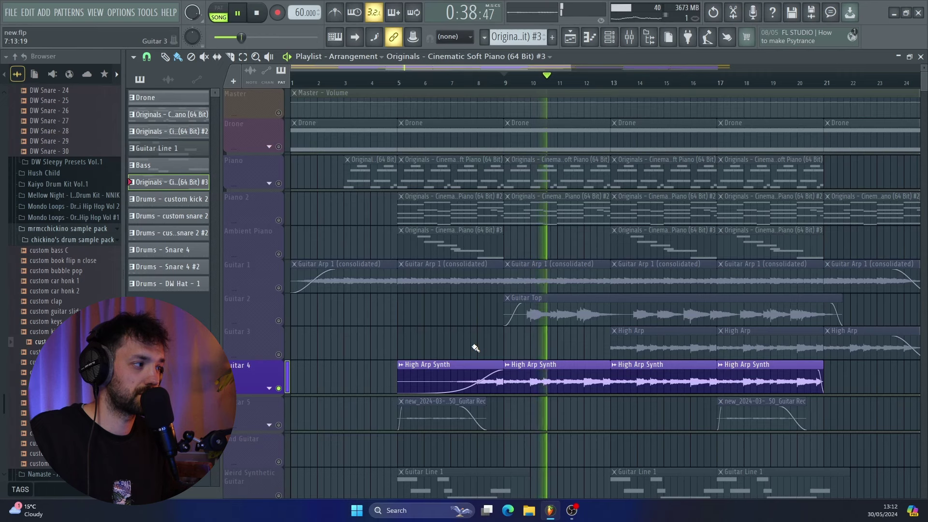
pyautogui.press('space')
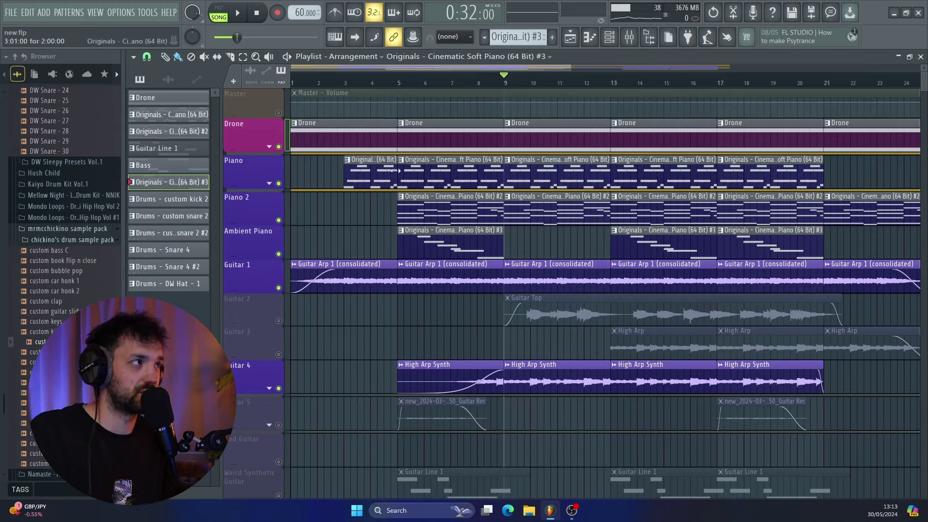
# - Turn the Master track back on and play the Drone, piano, Guitar 1 and Guitar 4 tracks together
pyautogui.click(440, 88)
pyautogui.press('space')
pyautogui.click(280, 114)
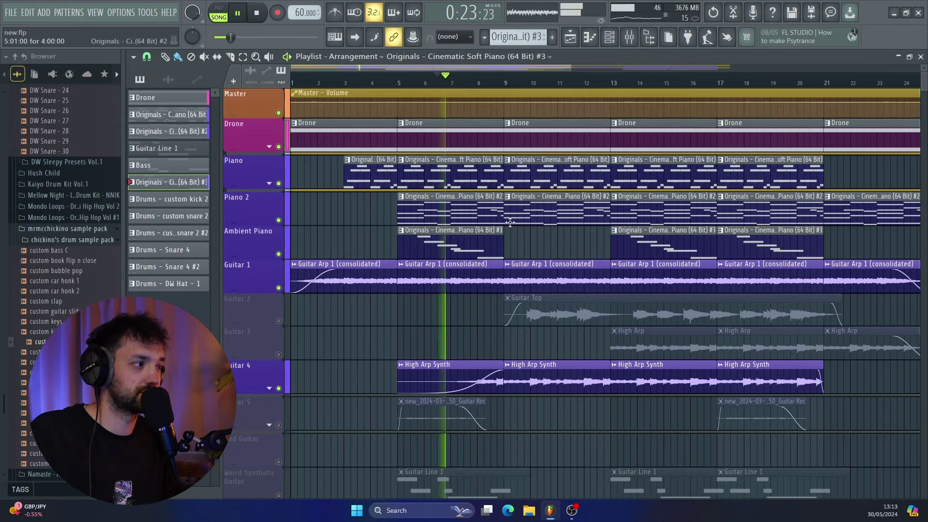
pyautogui.scroll(2, 521, 320)
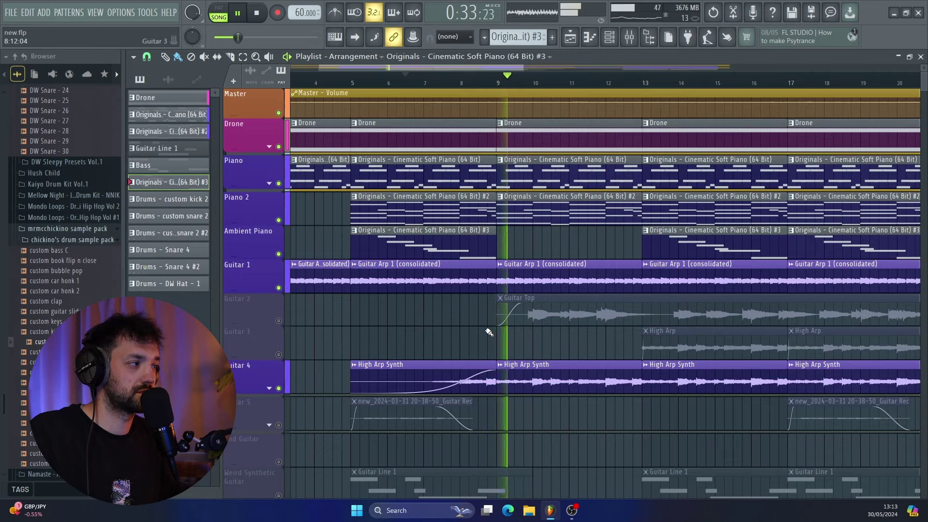
pyautogui.press('space')
# - Unmute the Guitar 2 and Weird Synthetic Guitar tracks
pyautogui.scroll(-5, 490, 329)
pyautogui.scroll(-3, 399, 310)
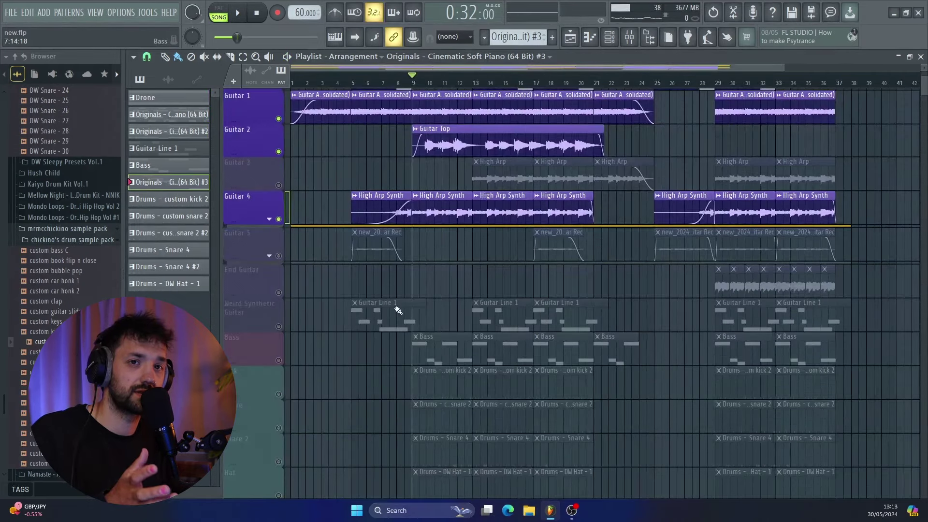
pyautogui.click(279, 327)
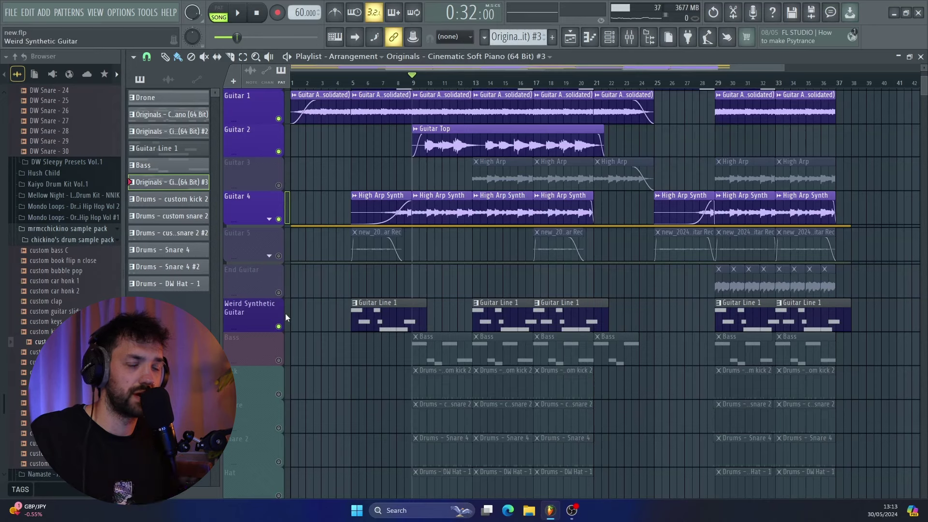
# - Open the first Guitar Line 1 clip, examine its FLEX instrument settings, and close the instrument window
pyautogui.doubleClick(360, 314)
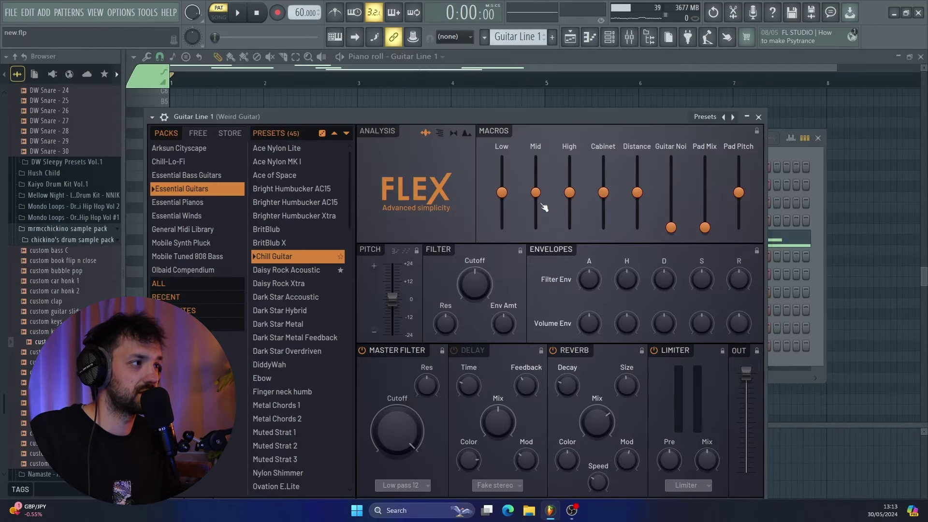
pyautogui.click(758, 116)
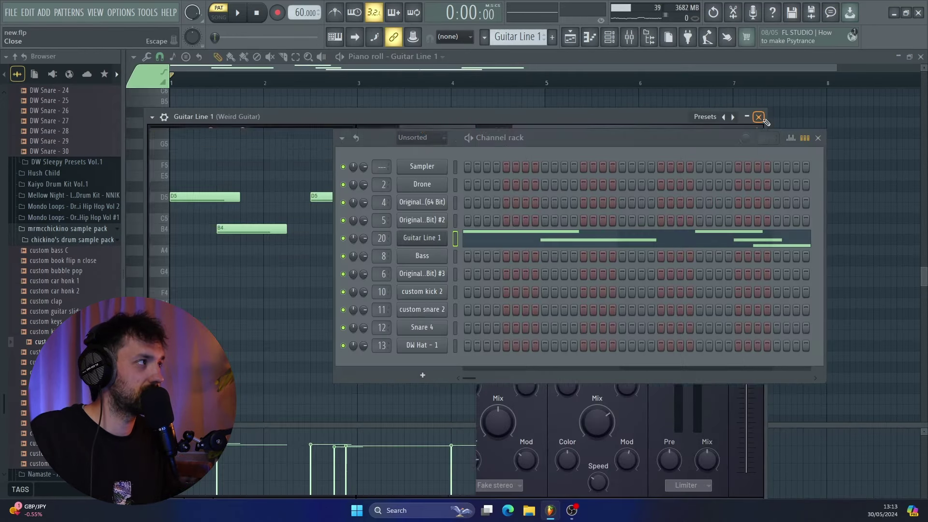
# - Open the mixer and view the TDR Nova, ValhallaSupermassive and Ozone 11 Equalizer effects on the Weird Guitar track
pyautogui.click(629, 37)
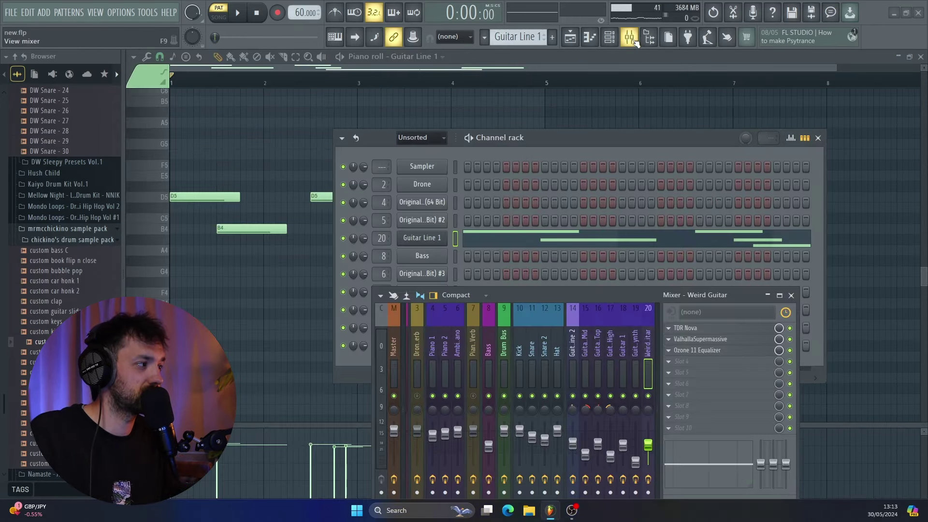
pyautogui.click(698, 332)
pyautogui.moveTo(537, 299); pyautogui.dragTo(566, 278)
pyautogui.click(695, 200)
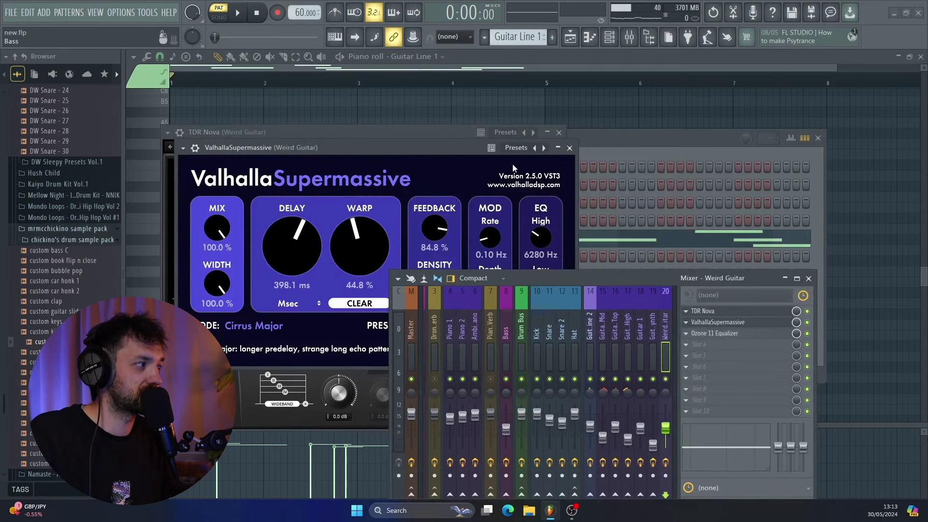
pyautogui.click(713, 333)
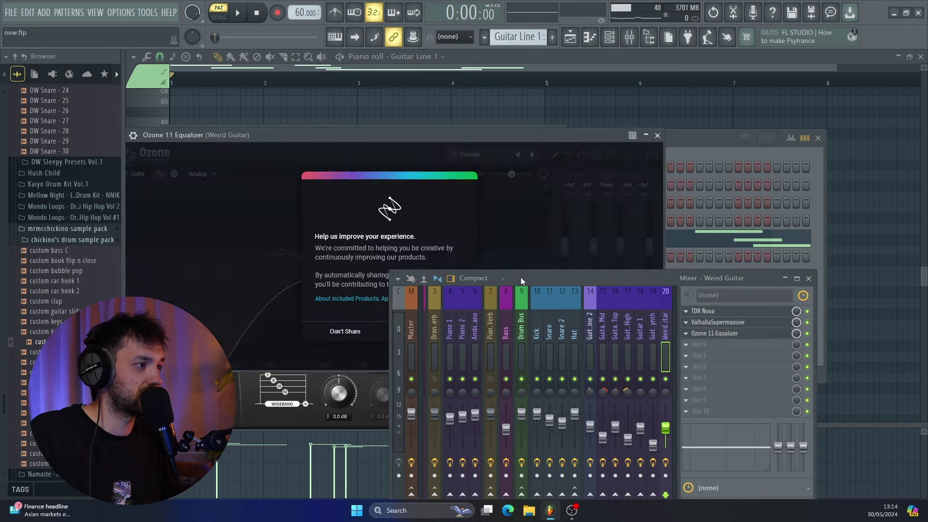
# - Move the mixer aside, dismiss Ozone's data-sharing prompt, and close the three effect windows
pyautogui.moveTo(497, 278); pyautogui.dragTo(534, 342)
pyautogui.click(341, 360)
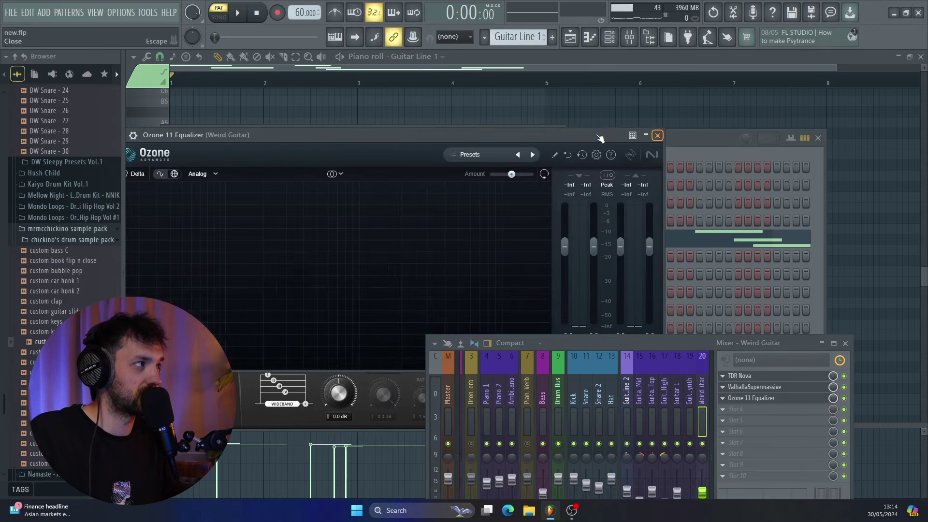
pyautogui.click(658, 135)
pyautogui.click(563, 140)
pyautogui.click(562, 138)
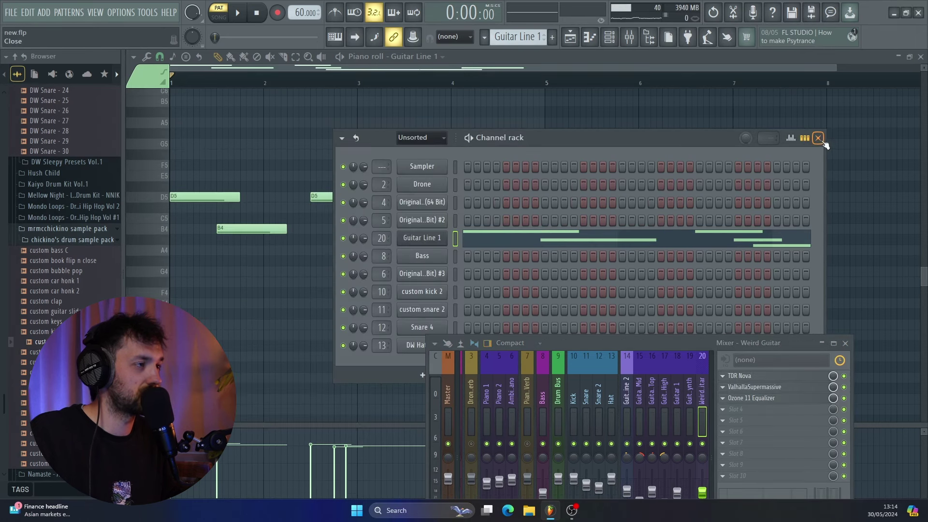
# - Close the channel rack and listen to the Guitar Line 1 pattern on its own in the piano roll
pyautogui.click(818, 138)
pyautogui.press('space')
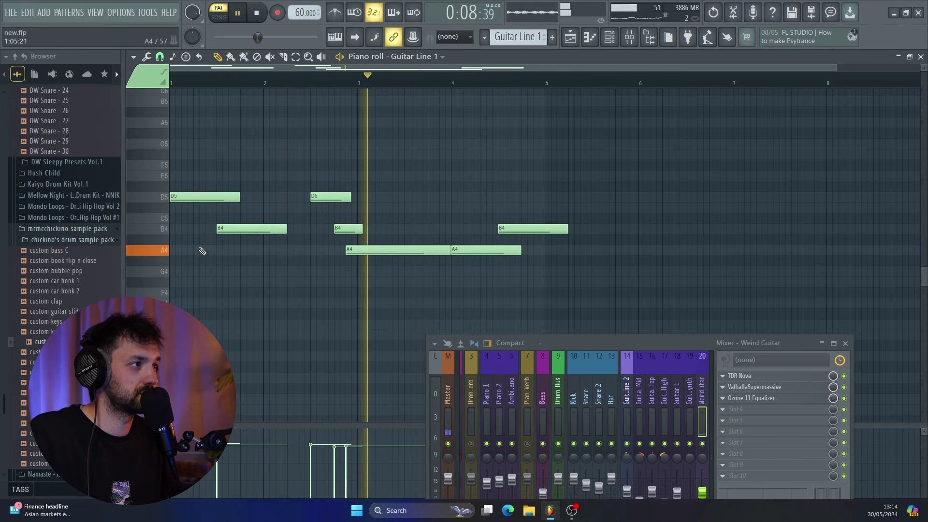
pyautogui.press('space')
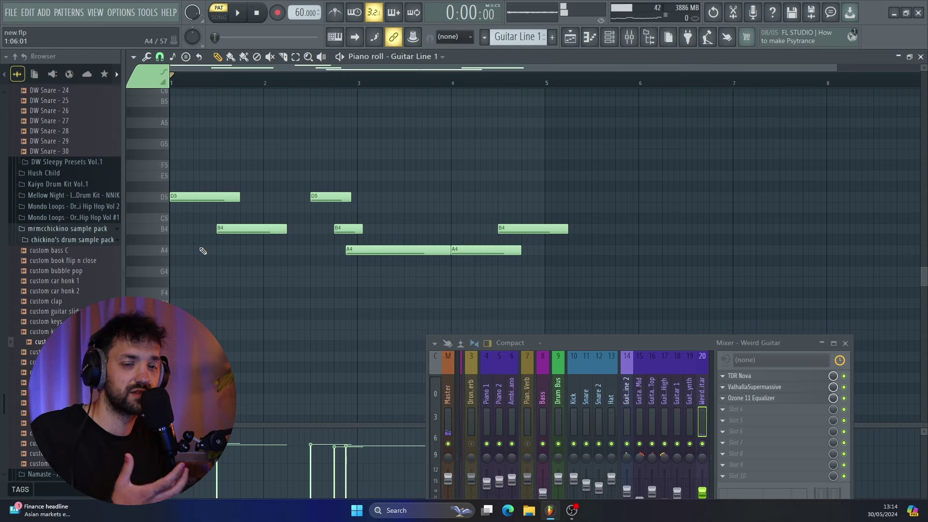
# - Return to the playlist and close the mixer
pyautogui.click(571, 37)
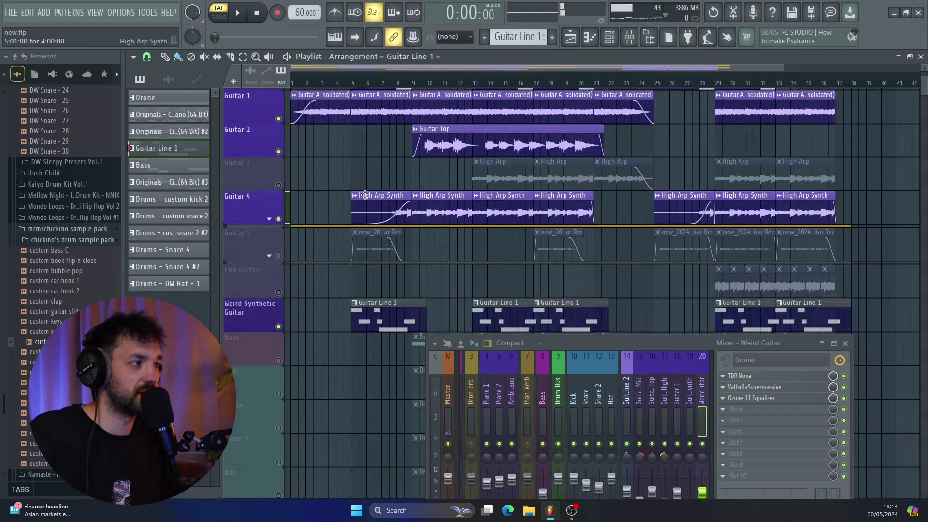
pyautogui.click(846, 343)
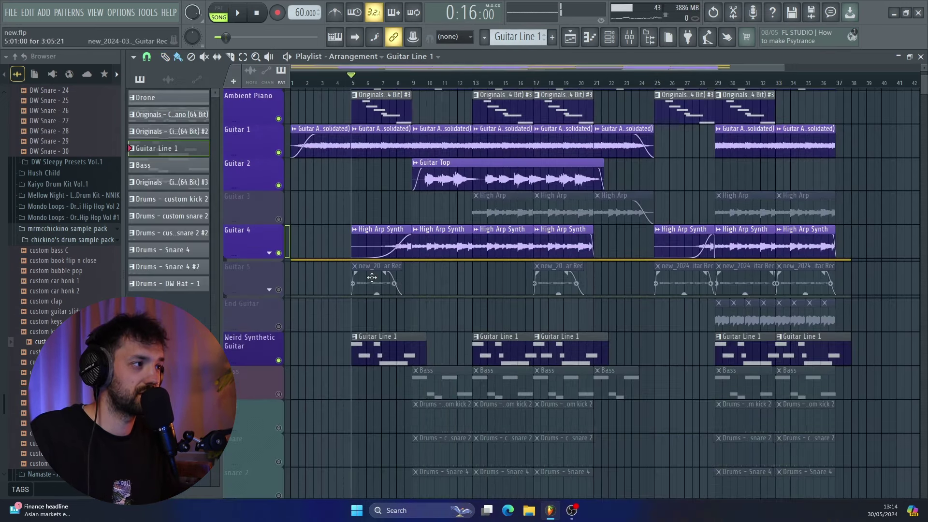
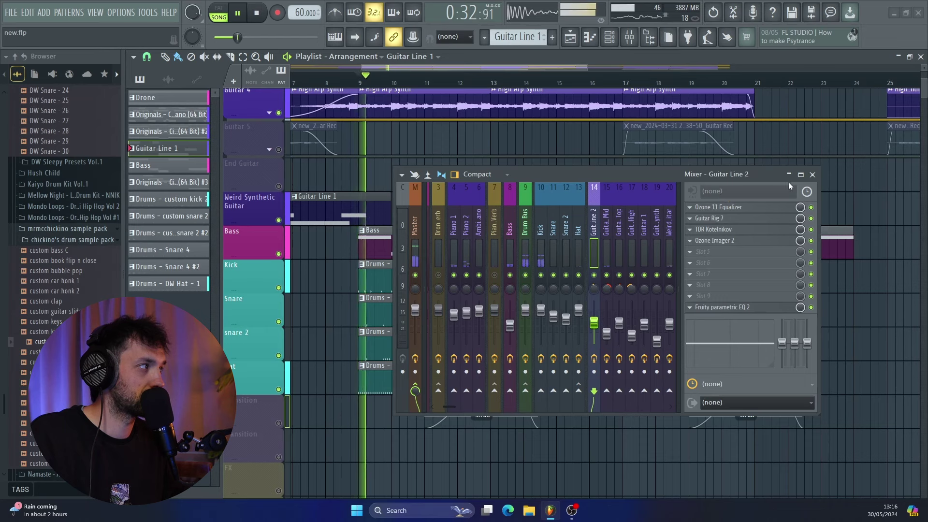
# - Close the mixer and play the song from the middle of bar 1 in the Snare 4 pattern's piano roll
pyautogui.click(812, 175)
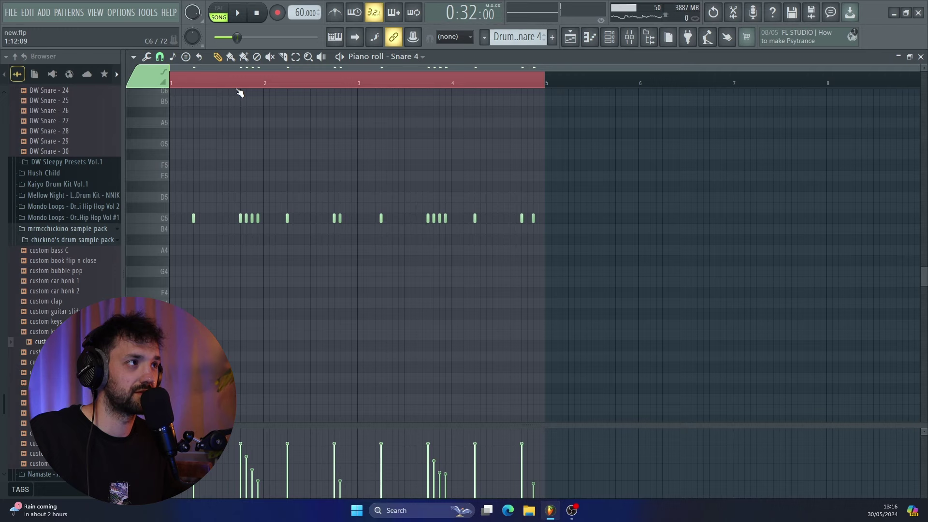
pyautogui.click(236, 82)
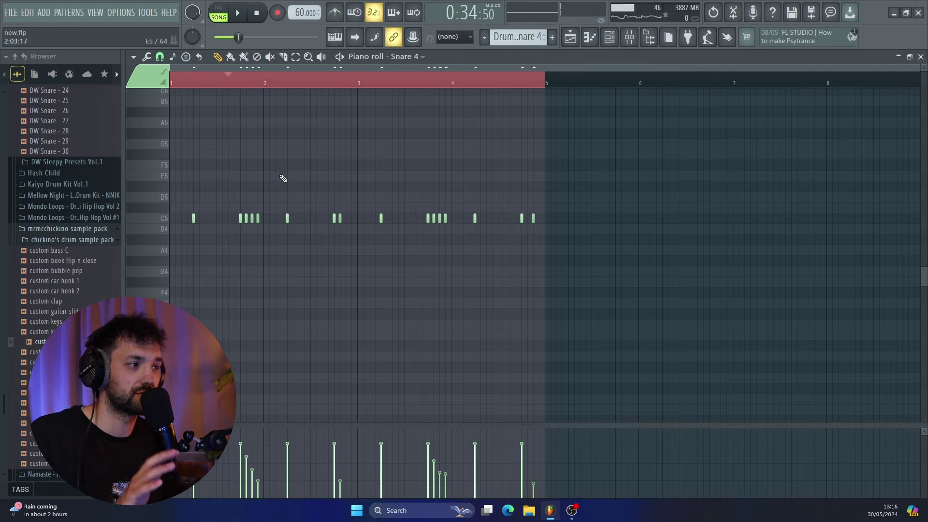
pyautogui.press('space')
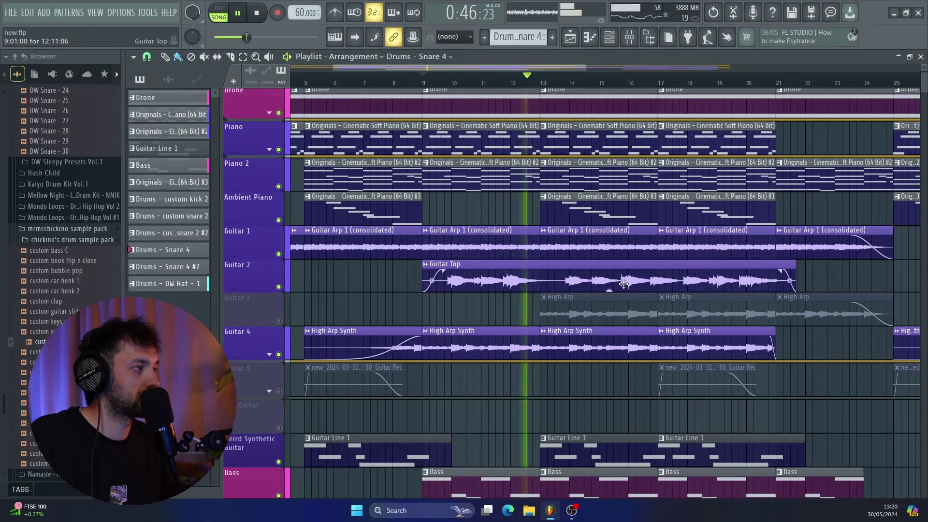
# - Unmute the Guitar 3 track and audition the arrangement from bar 13, where the High Arp clips start
pyautogui.press('space')
pyautogui.click(512, 85)
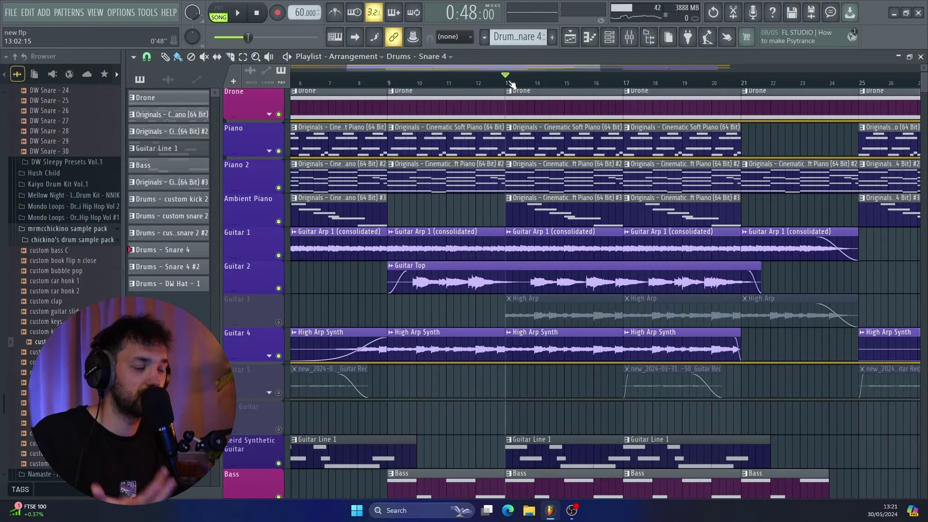
pyautogui.click(278, 323)
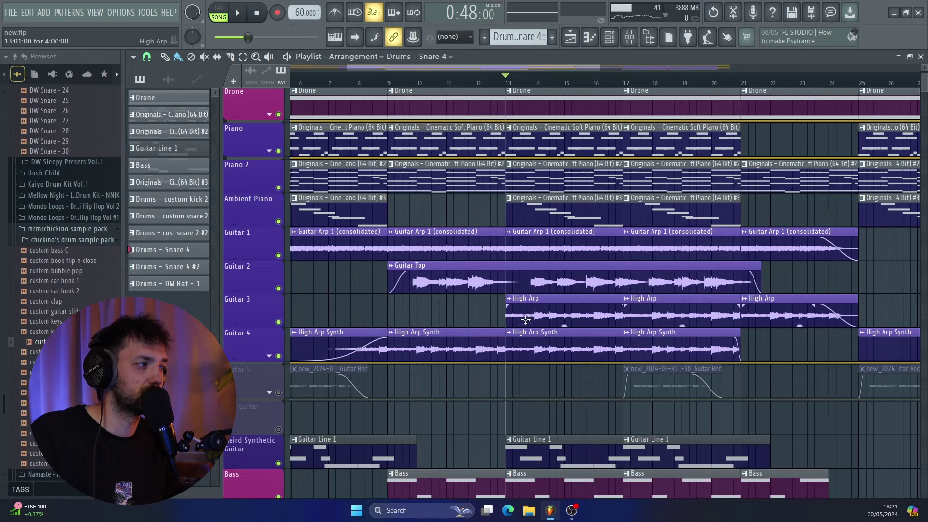
pyautogui.press('space')
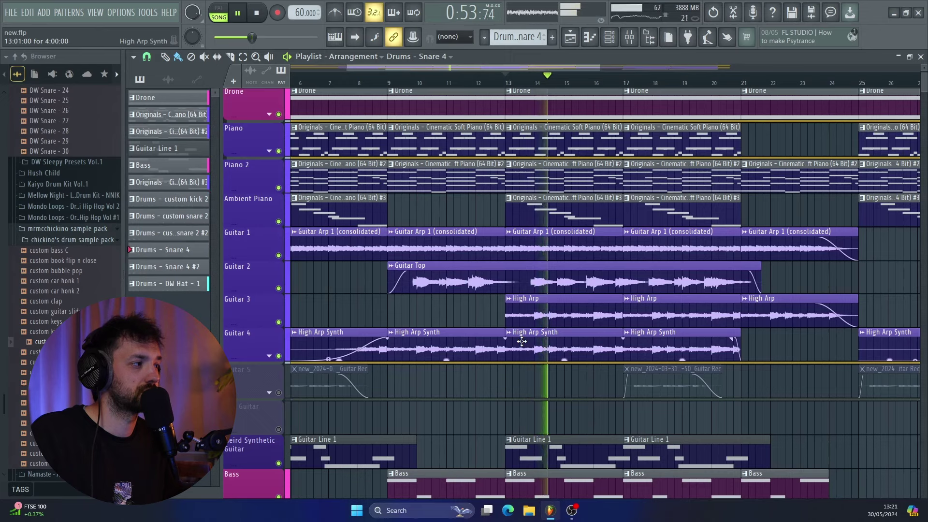
pyautogui.press('space')
# - Open the mixer and view the effect chains on the Guitar Ambient Arp High and Guitar Mid channels
pyautogui.press('F9')
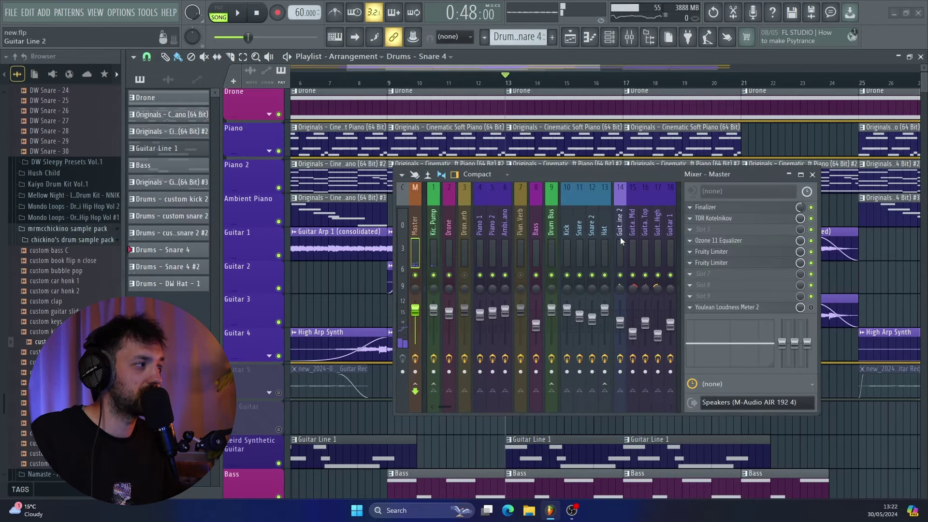
pyautogui.scroll(-3, 620, 237)
pyautogui.click(575, 227)
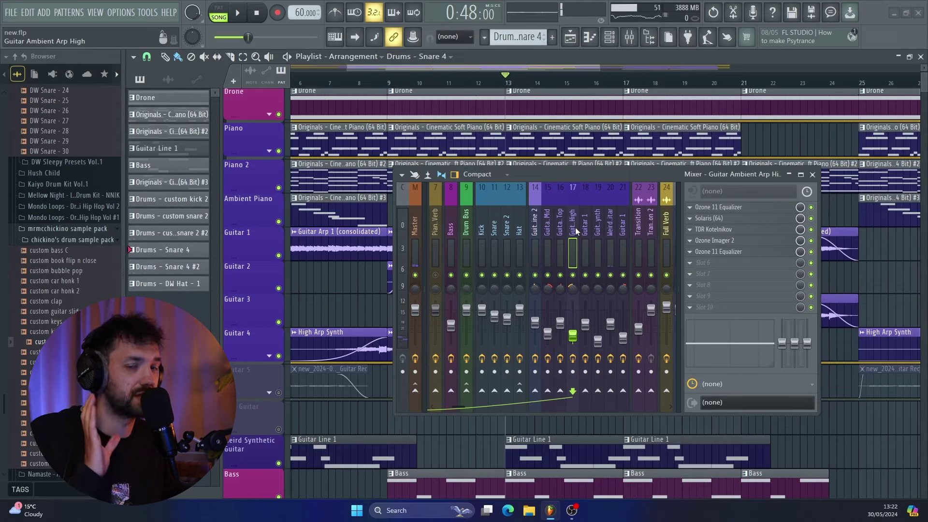
pyautogui.click(549, 215)
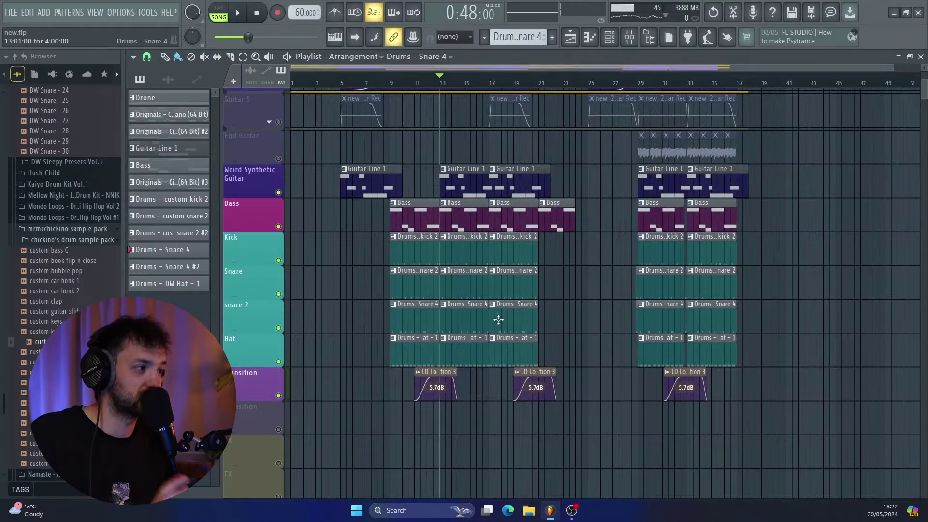
# - Listen to the Guitar 5 recording on its own from bar 25 of the playlist
pyautogui.scroll(9, 527, 383)
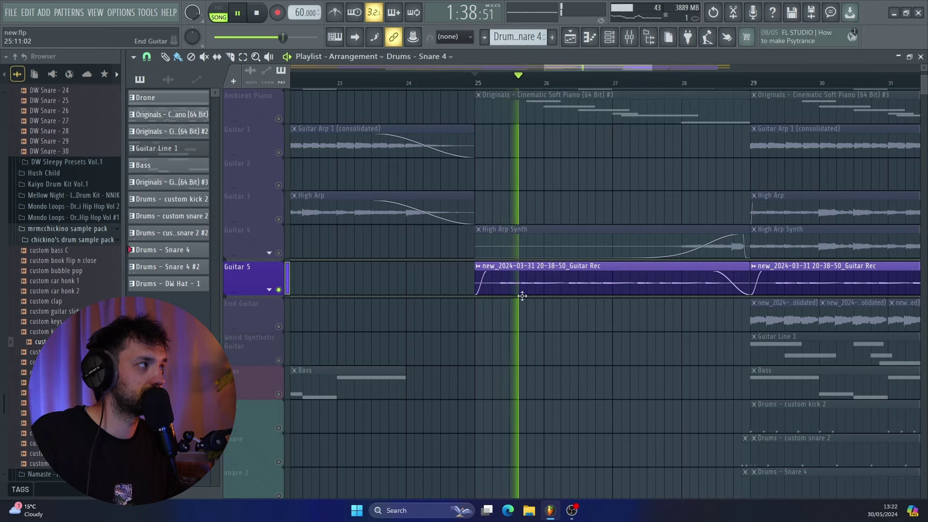
pyautogui.scroll(-3, 570, 221)
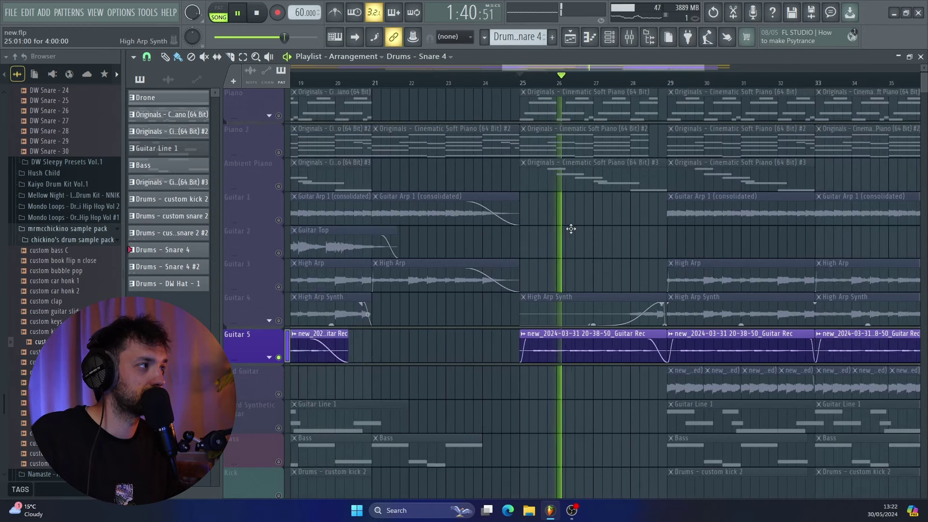
pyautogui.scroll(4, 570, 228)
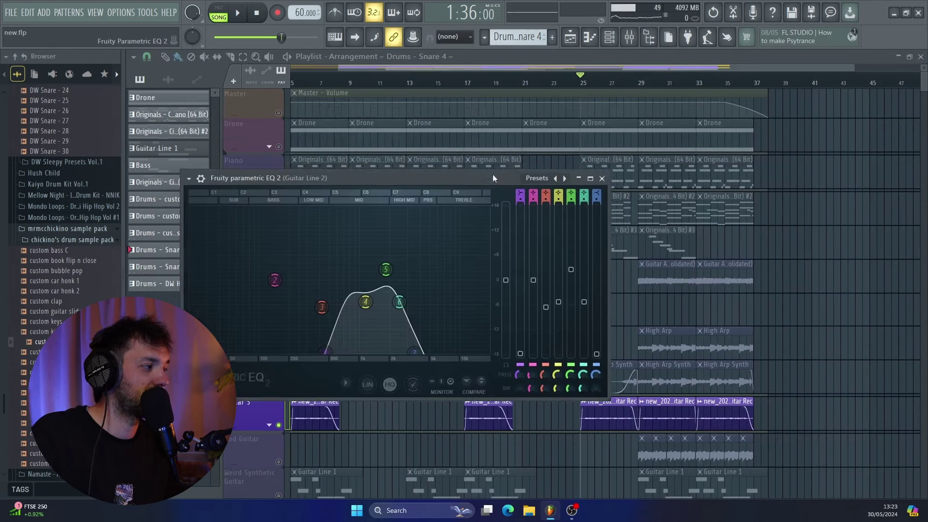
# - Move and close the Guitar Line 2 channel's Fruity parametric EQ 2 window, and take Guitar 5 out of solo to restore all tracks
pyautogui.moveTo(493, 179); pyautogui.dragTo(489, 109)
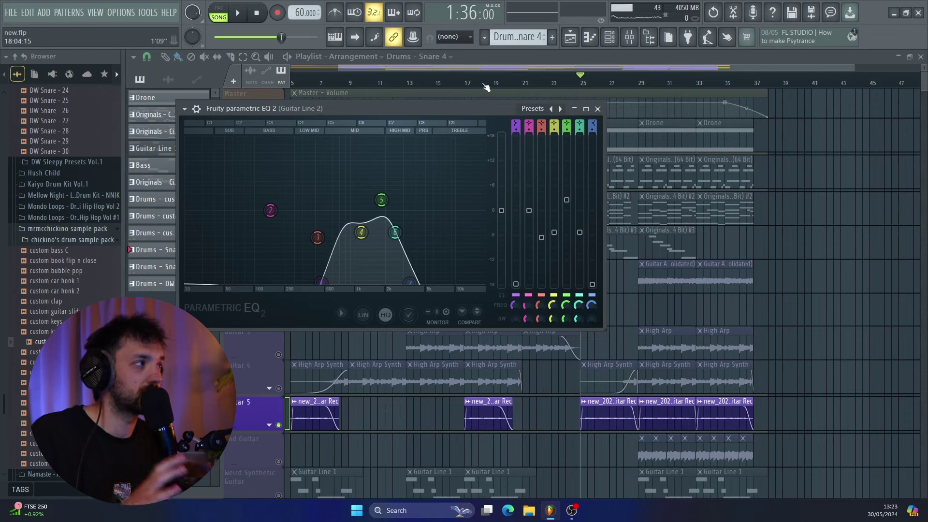
pyautogui.click(598, 109)
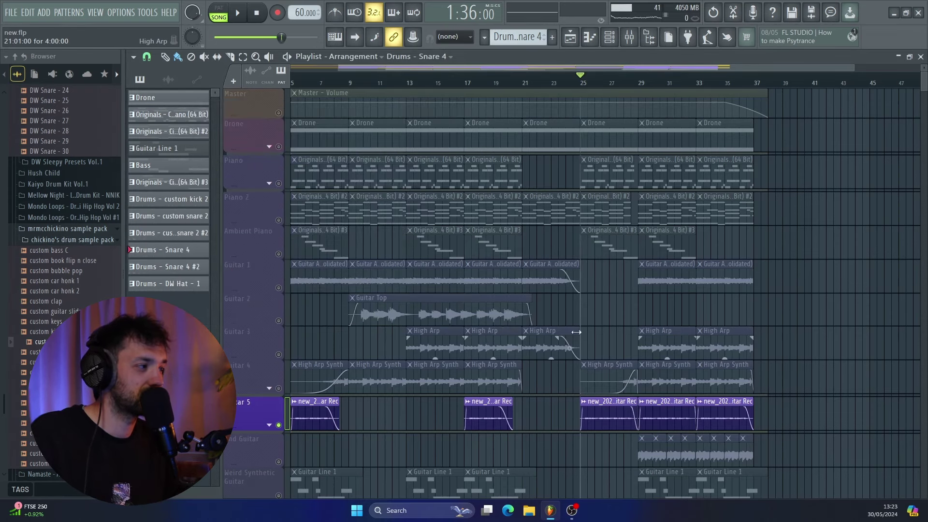
pyautogui.scroll(-2, 576, 331)
pyautogui.rightClick(283, 428)
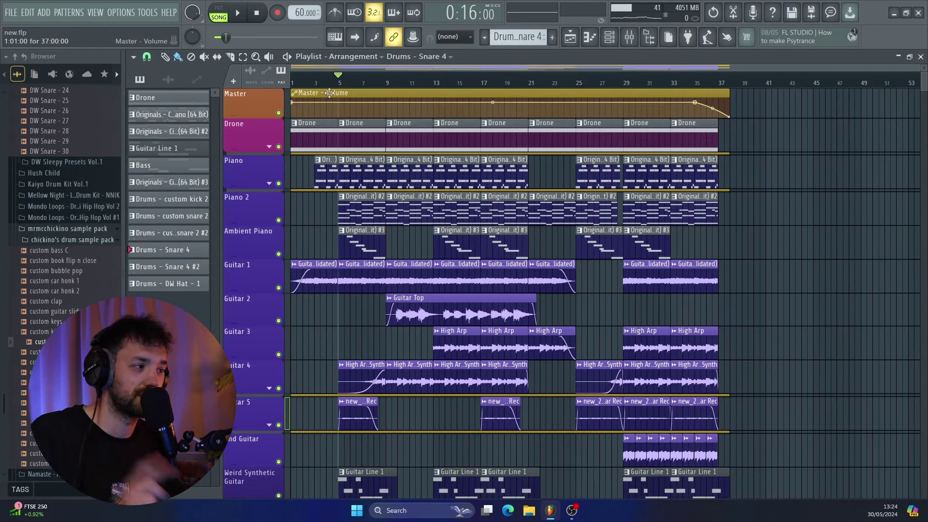
# - Play the full arrangement from bar 5 and expand the Guitar 5 track to show its Param. EQ 2 mix level automation
pyautogui.press('space')
pyautogui.scroll(2, 389, 360)
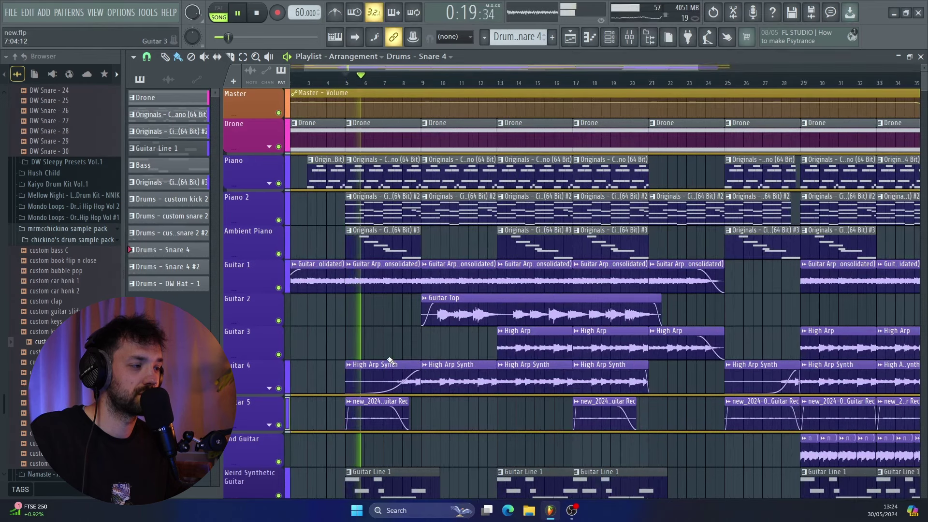
pyautogui.click(270, 425)
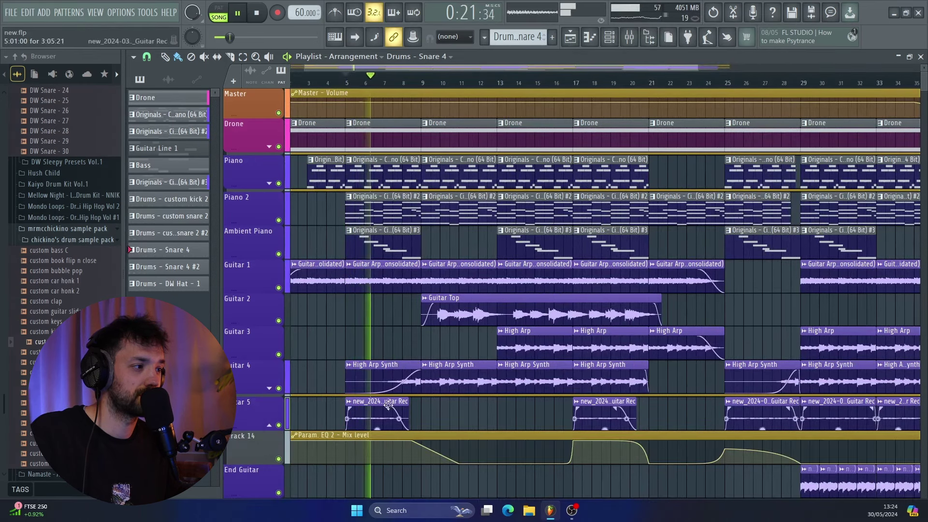
pyautogui.scroll(-2, 416, 402)
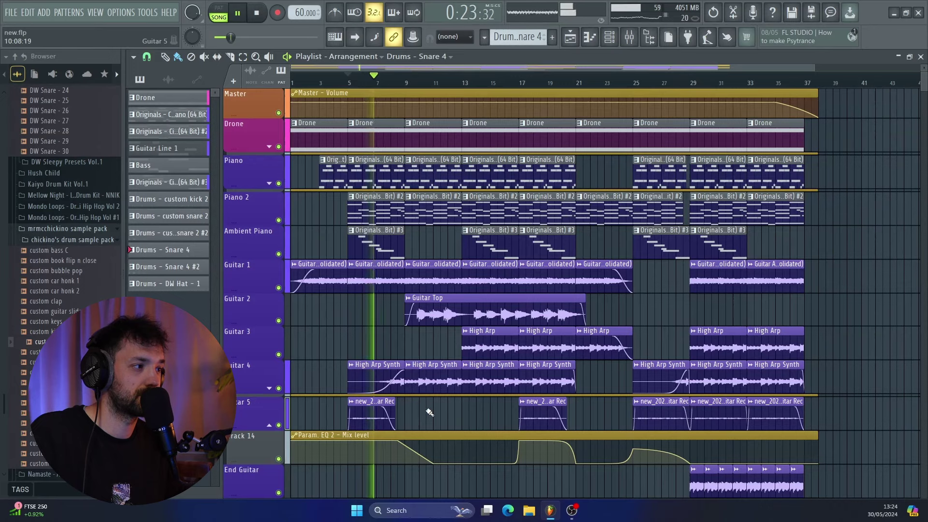
pyautogui.press('space')
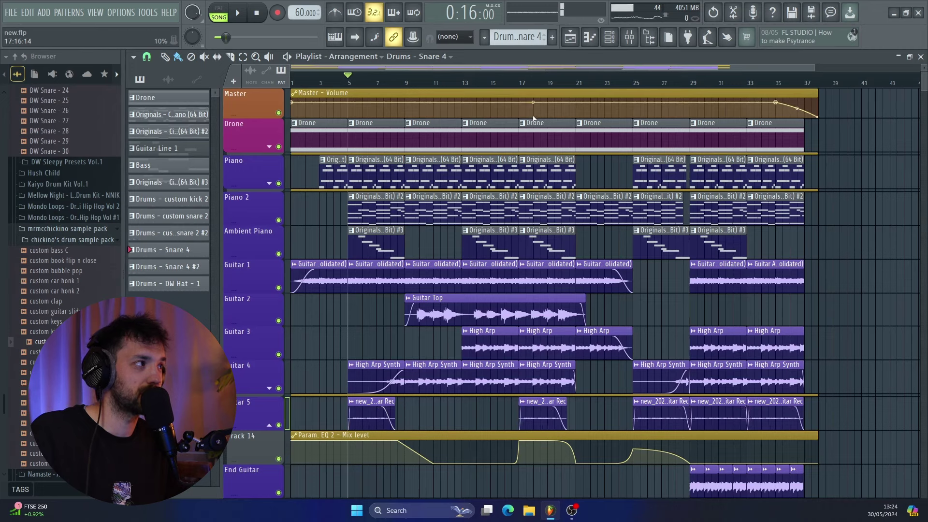
# - Audition the arrangement from bar 17, where the Guitar 5 recording and its EQ automation come back in
pyautogui.click(528, 87)
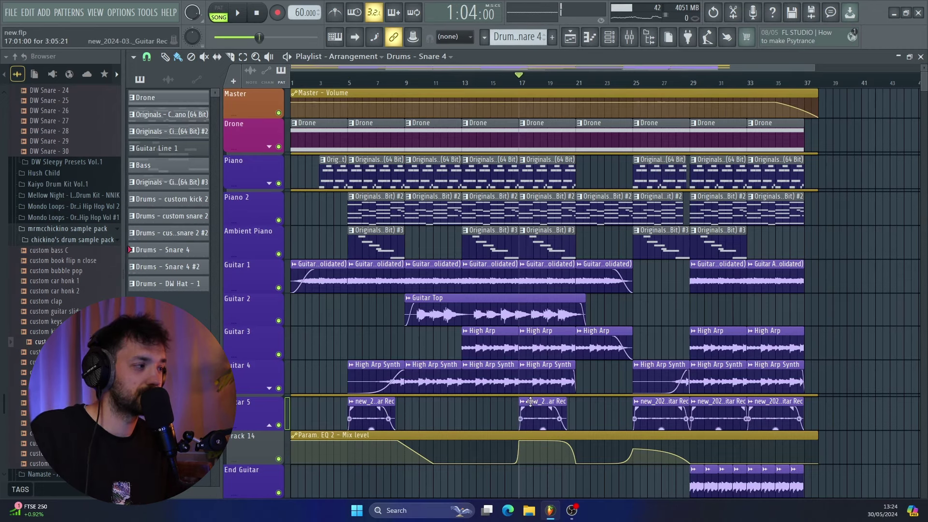
pyautogui.press('space')
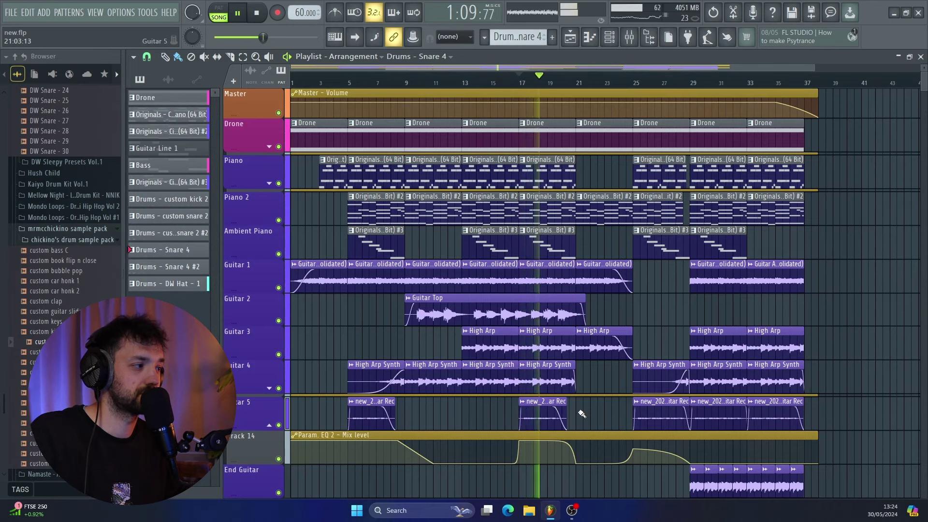
pyautogui.press('space')
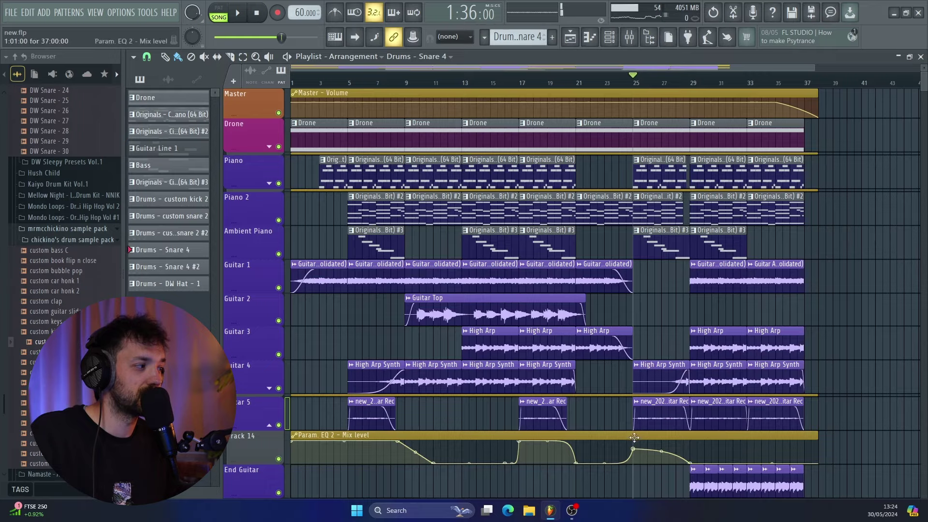
# - Audition the arrangement from bar 25 up to the entry of the End Guitar clips at bar 29
pyautogui.scroll(3, 634, 437)
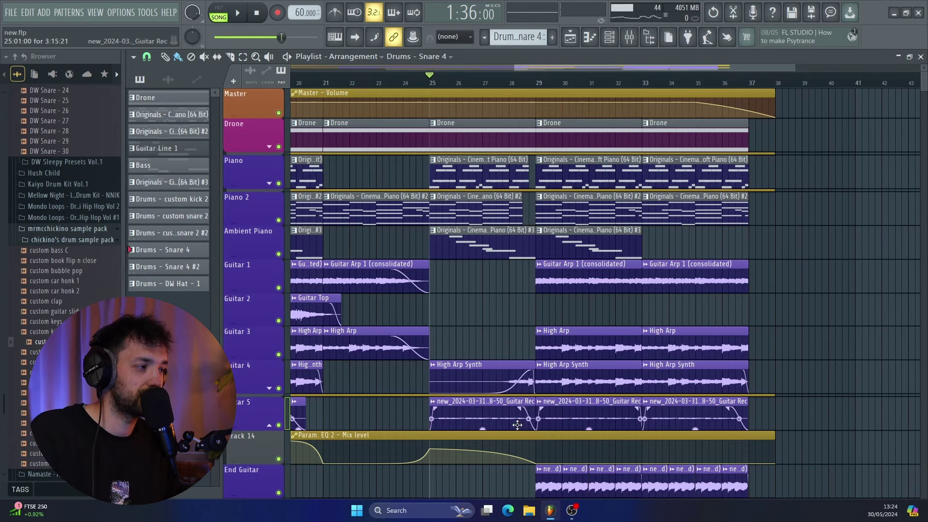
pyautogui.press('space')
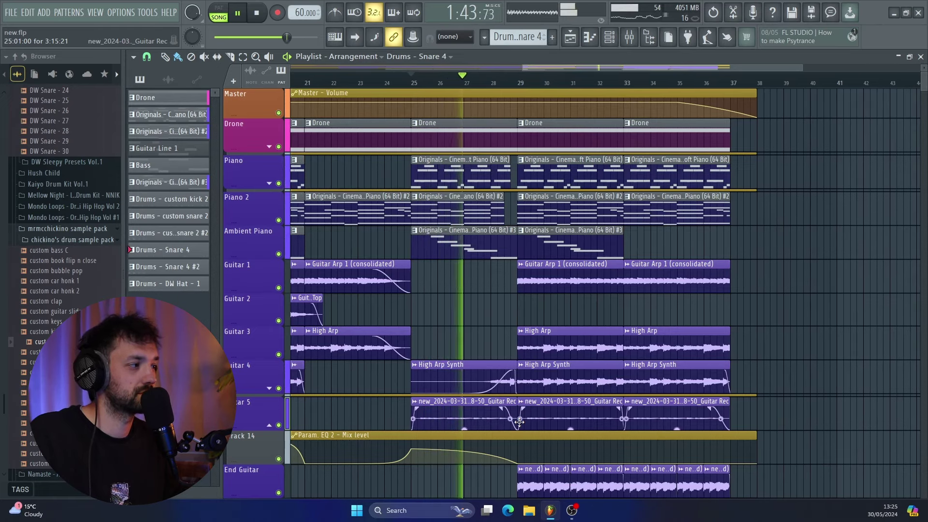
pyautogui.scroll(-4, 550, 422)
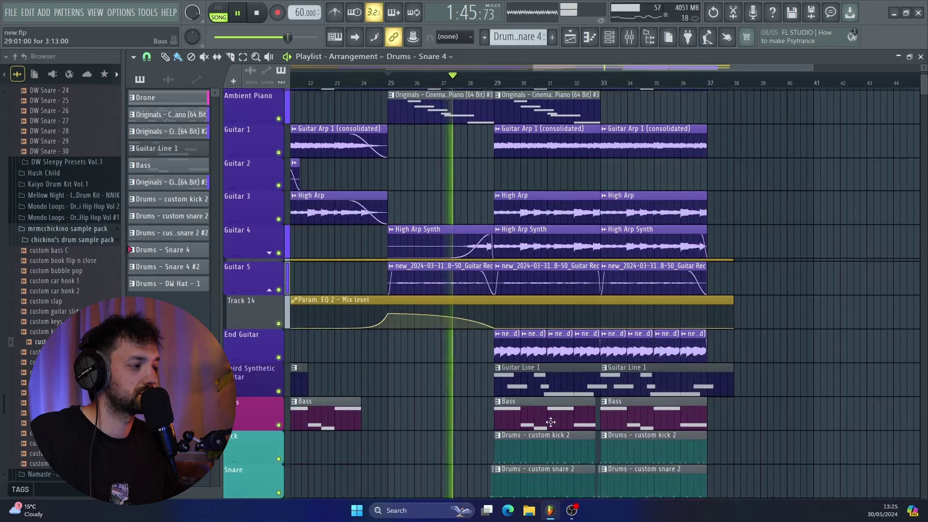
pyautogui.scroll(2, 530, 375)
pyautogui.keyDown('ctrl'); pyautogui.scroll(2, 532, 377); pyautogui.keyUp('ctrl')
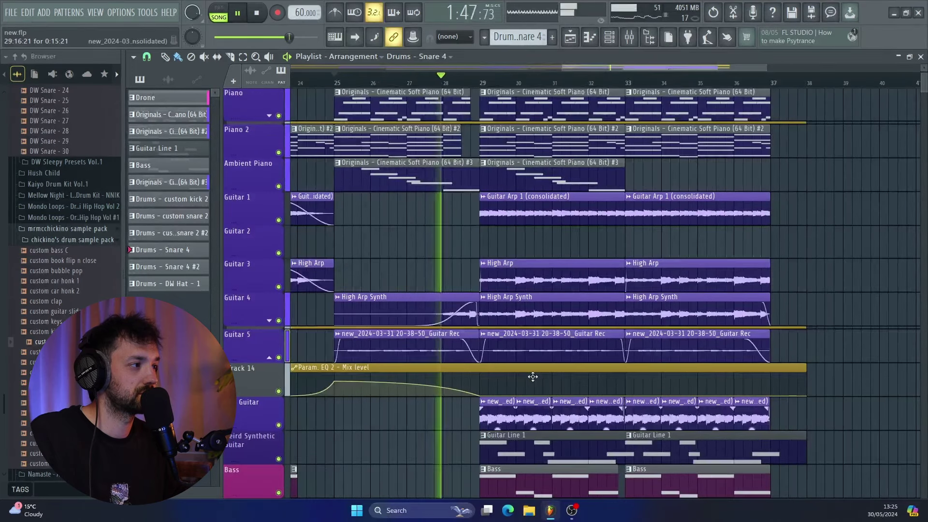
pyautogui.keyDown('ctrl'); pyautogui.scroll(-1, 532, 377); pyautogui.keyUp('ctrl')
pyautogui.keyDown('ctrl'); pyautogui.scroll(-1, 446, 380); pyautogui.keyUp('ctrl')
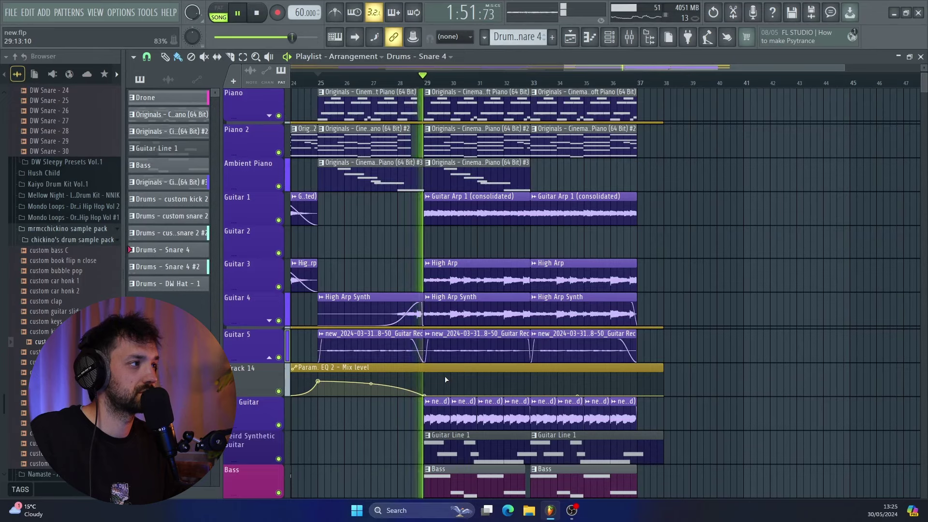
pyautogui.keyDown('ctrl'); pyautogui.scroll(3, 446, 380); pyautogui.keyUp('ctrl')
pyautogui.press('space')
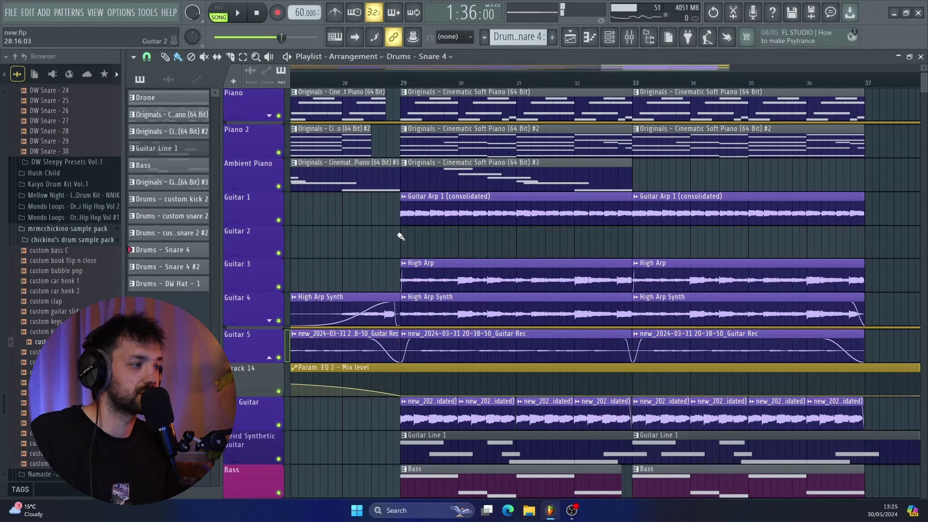
# - Mute the End Guitar track and listen to the final section from bar 29 with the consolidated Guitar 5 recording
pyautogui.click(278, 425)
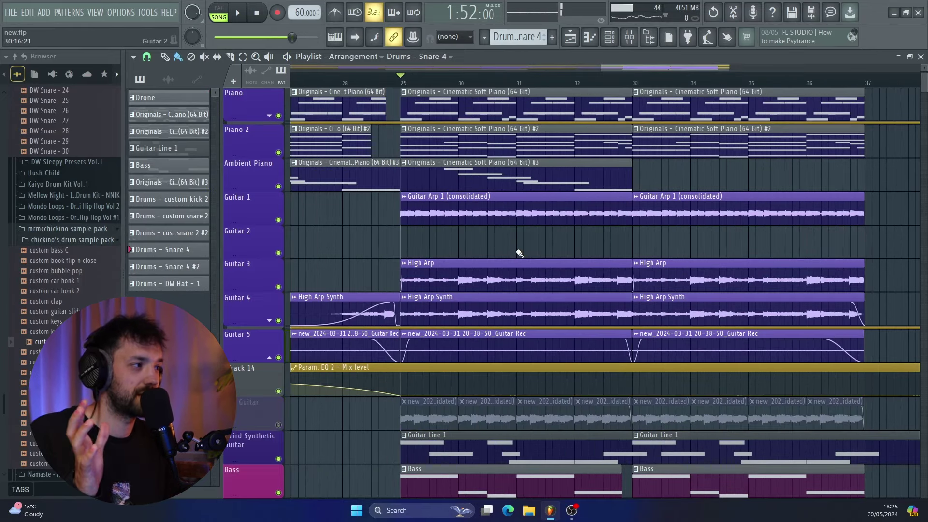
pyautogui.keyDown('ctrl'); pyautogui.scroll(-5, 481, 288); pyautogui.keyUp('ctrl')
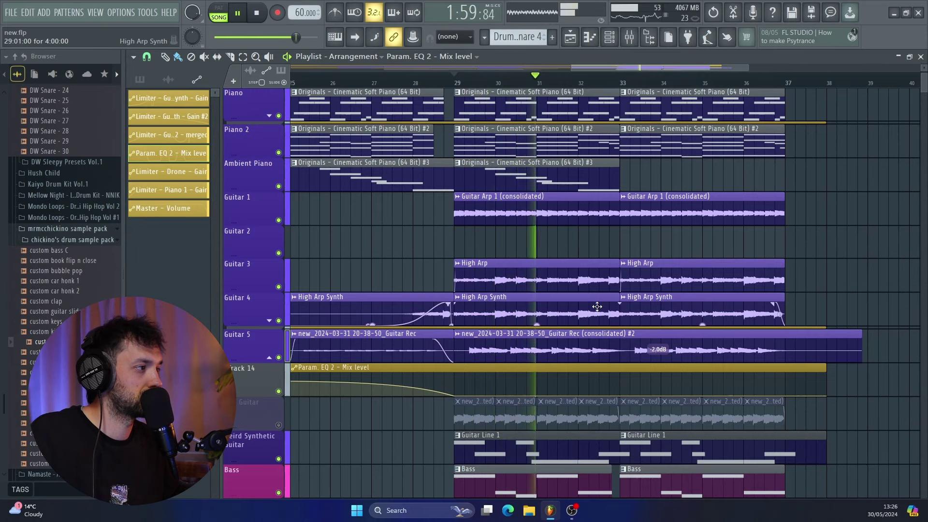
pyautogui.scroll(-1, 597, 306)
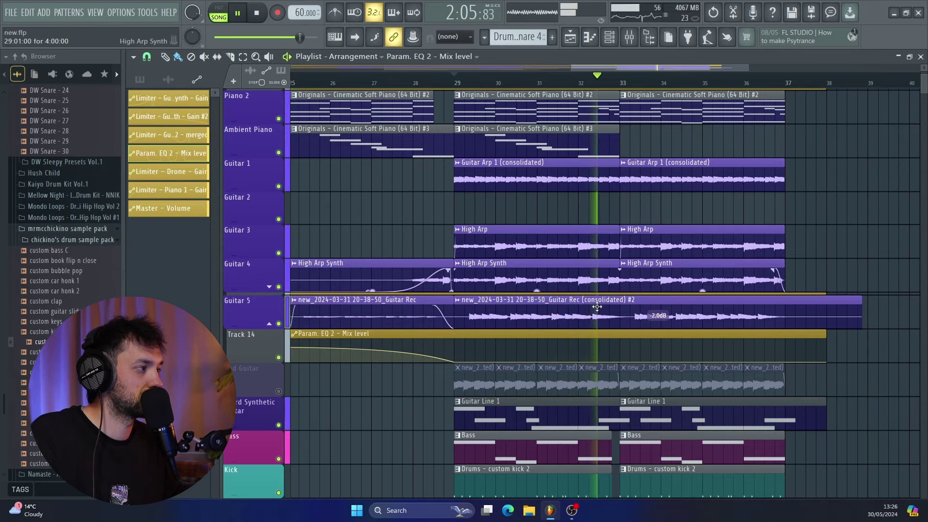
pyautogui.scroll(-2, 597, 307)
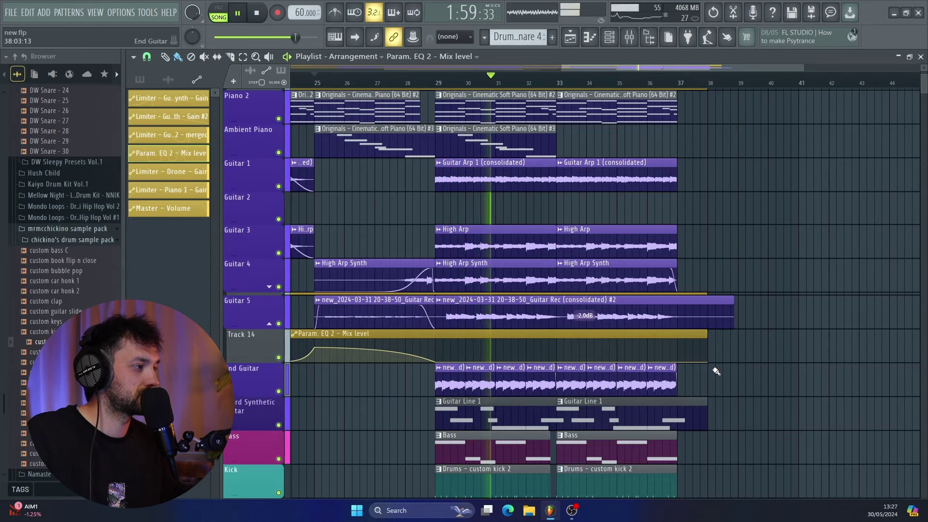
# - Listen to the final section with End Guitar active, looking over the tracks from the transitions up to the master volume automation
pyautogui.scroll(-5, 717, 371)
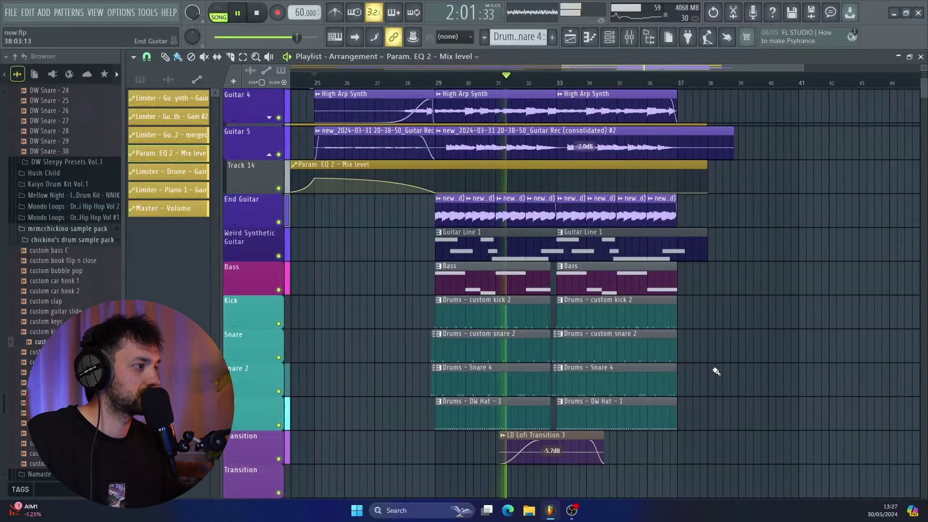
pyautogui.scroll(6, 716, 371)
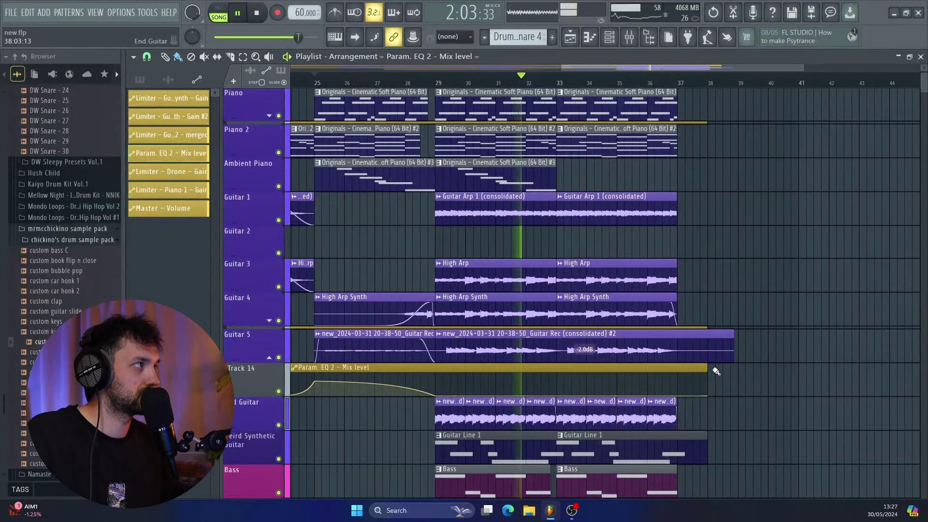
pyautogui.scroll(1, 716, 371)
pyautogui.scroll(1, 717, 372)
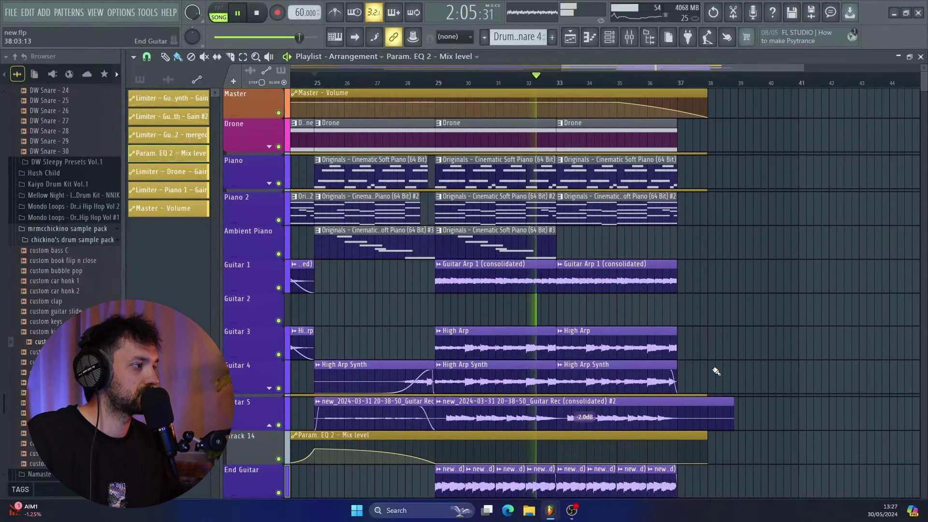